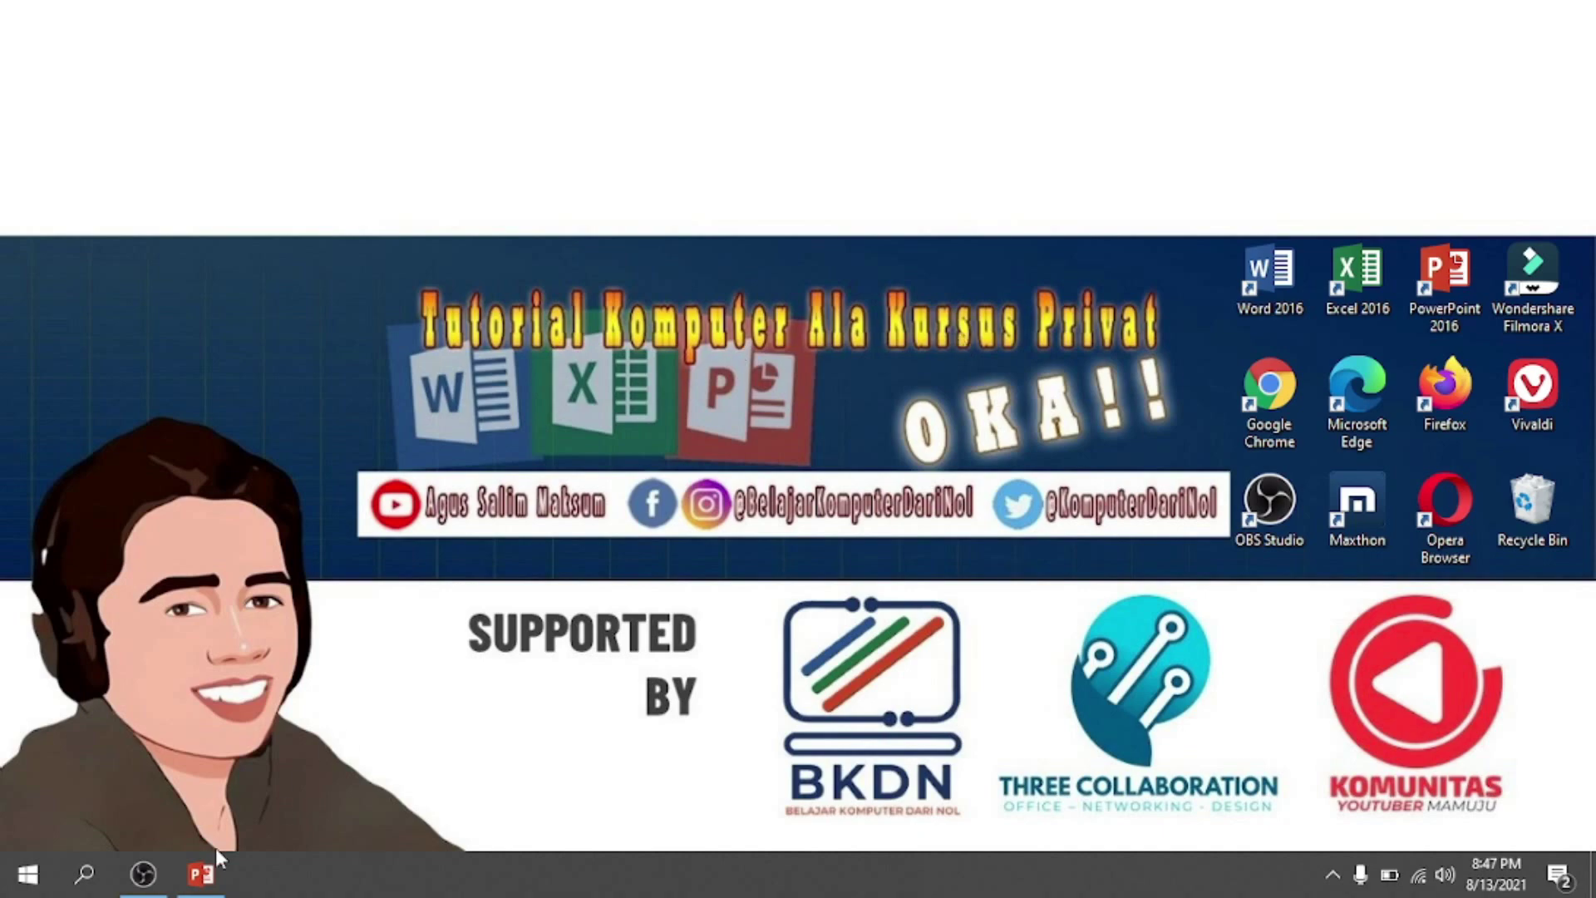
Restore the PowerPoint window to slide 4, SITE PLAN THREE COLLABORATION, with its flowchart
{"action": "left_click", "coordinate": [200, 873]}
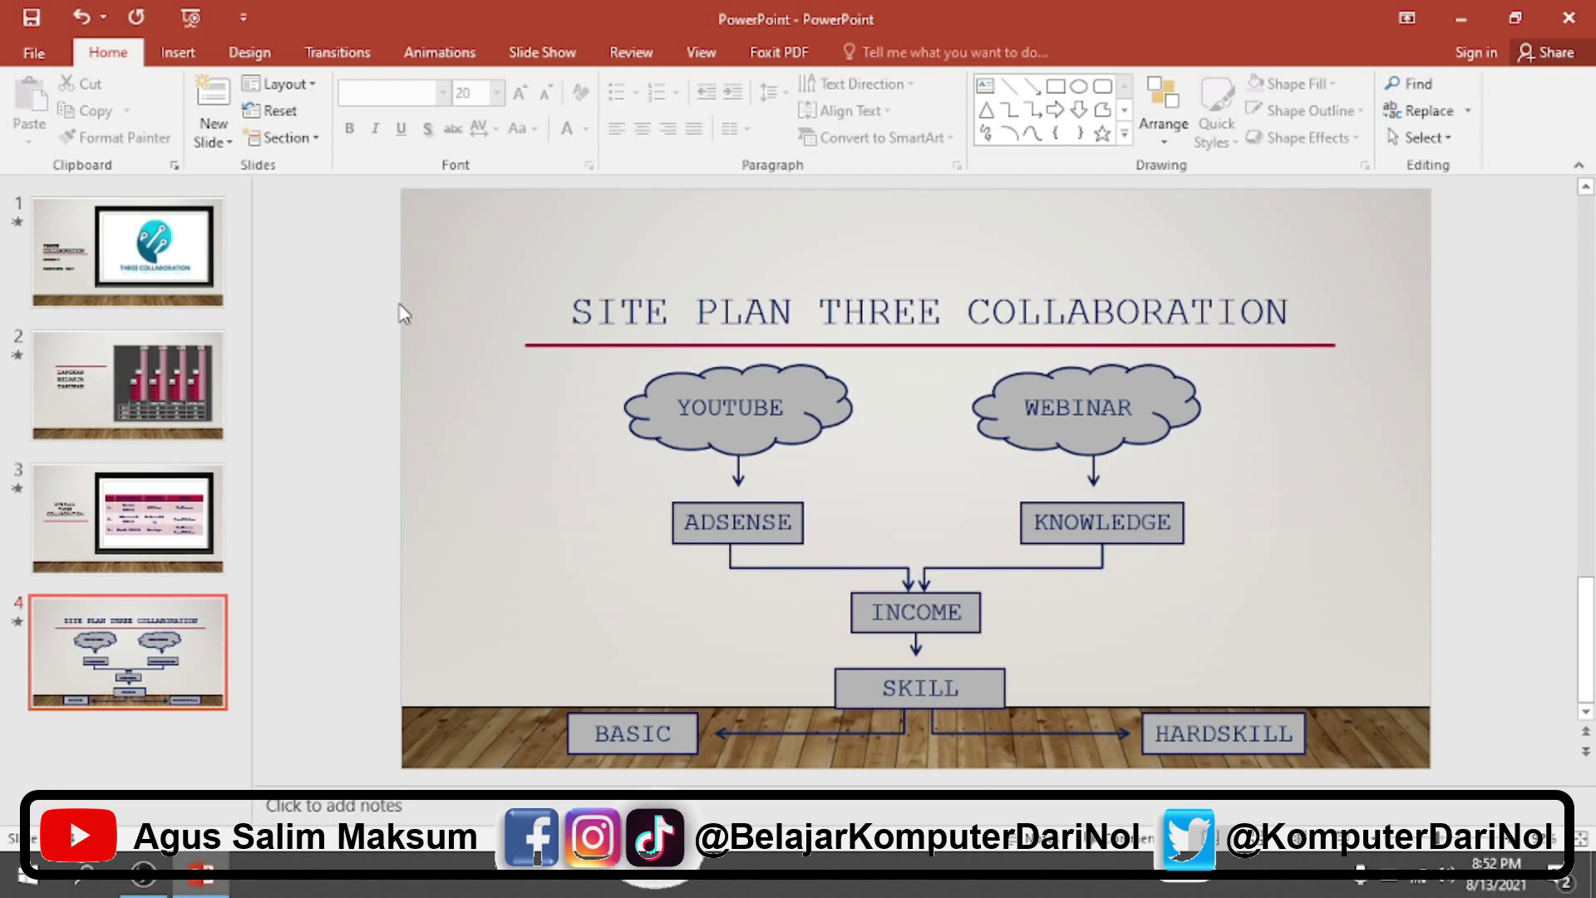
Open the Header and Footer dialog from the Insert ribbon
{"action": "left_click", "coordinate": [178, 53]}
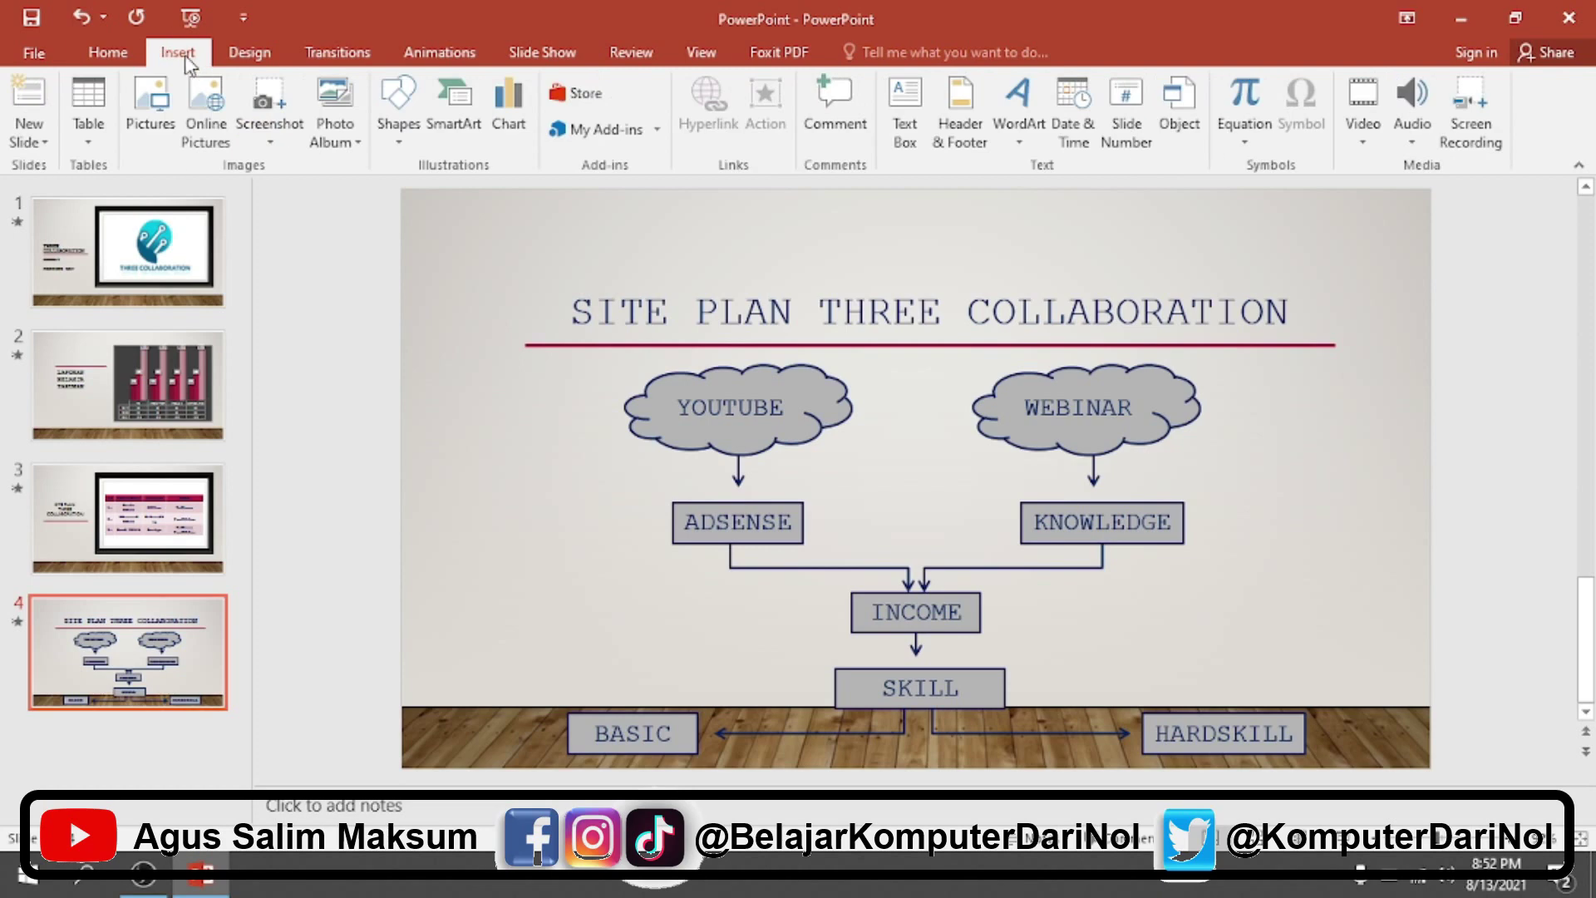
{"action": "left_click", "coordinate": [960, 138]}
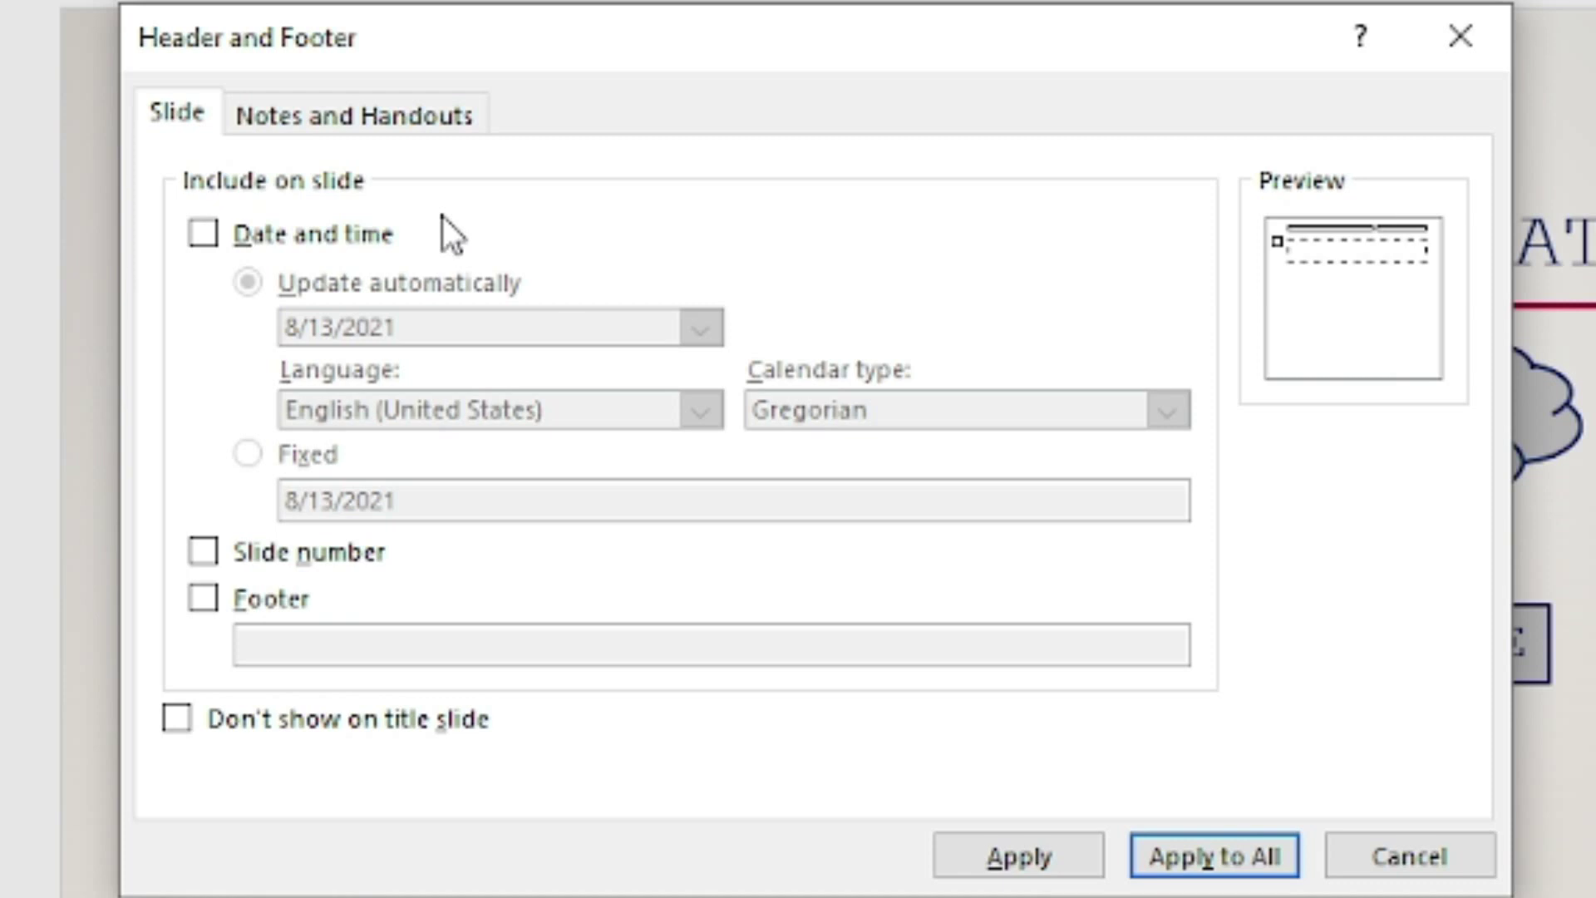
Show the Notes and Handouts options in the Header and Footer dialog
{"action": "left_click", "coordinate": [370, 107]}
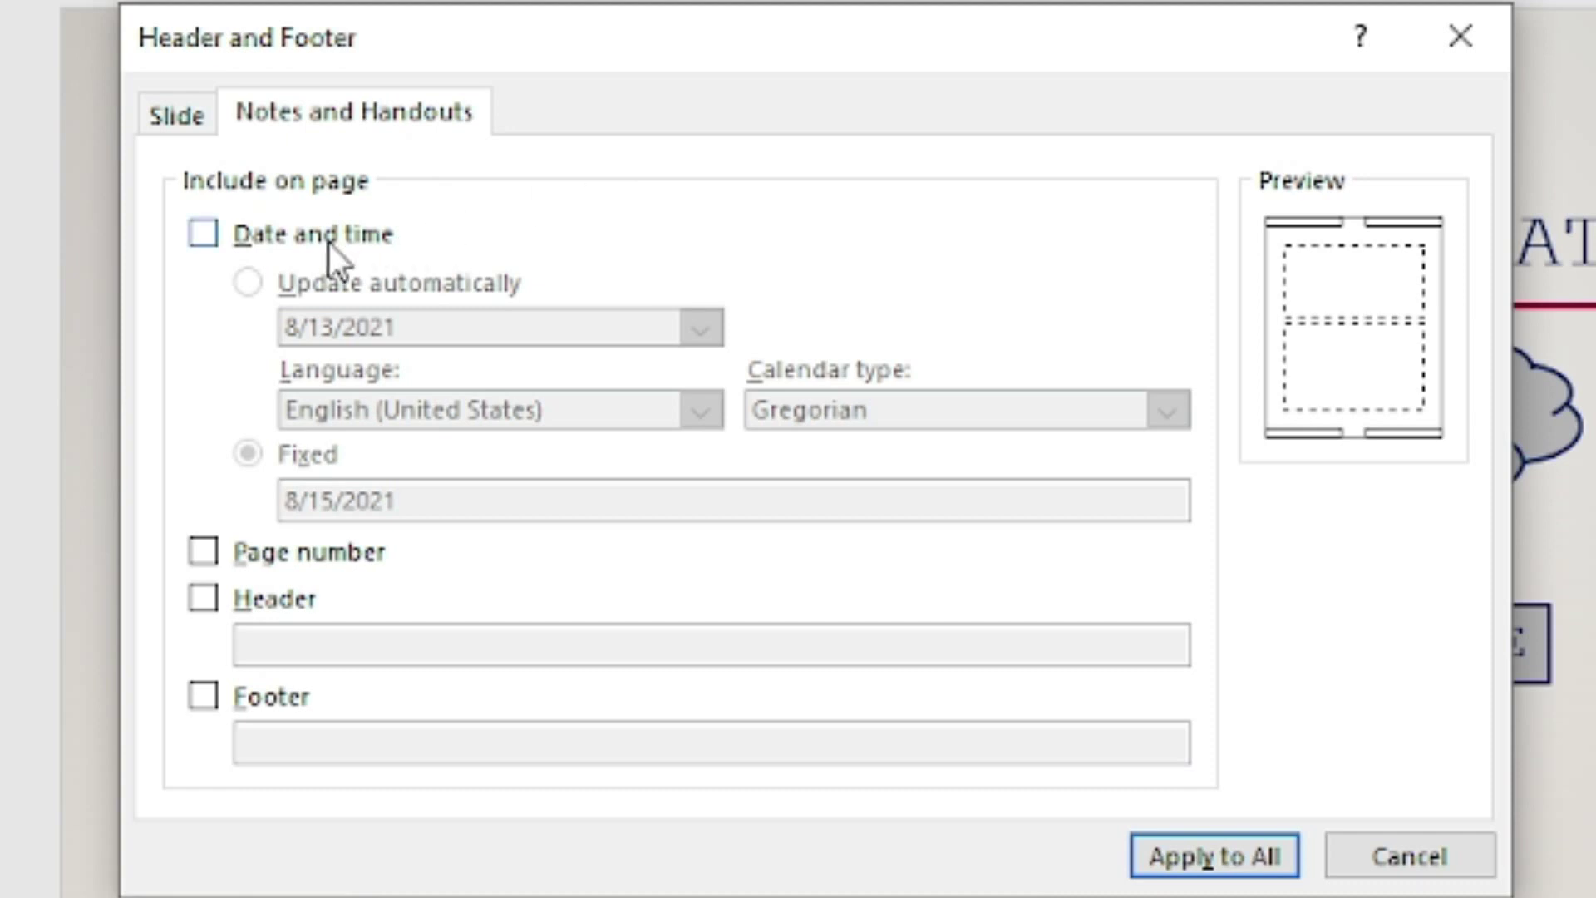
Tick Date and time for handouts and set it to update automatically (8/13/2021)
{"action": "left_click", "coordinate": [206, 237]}
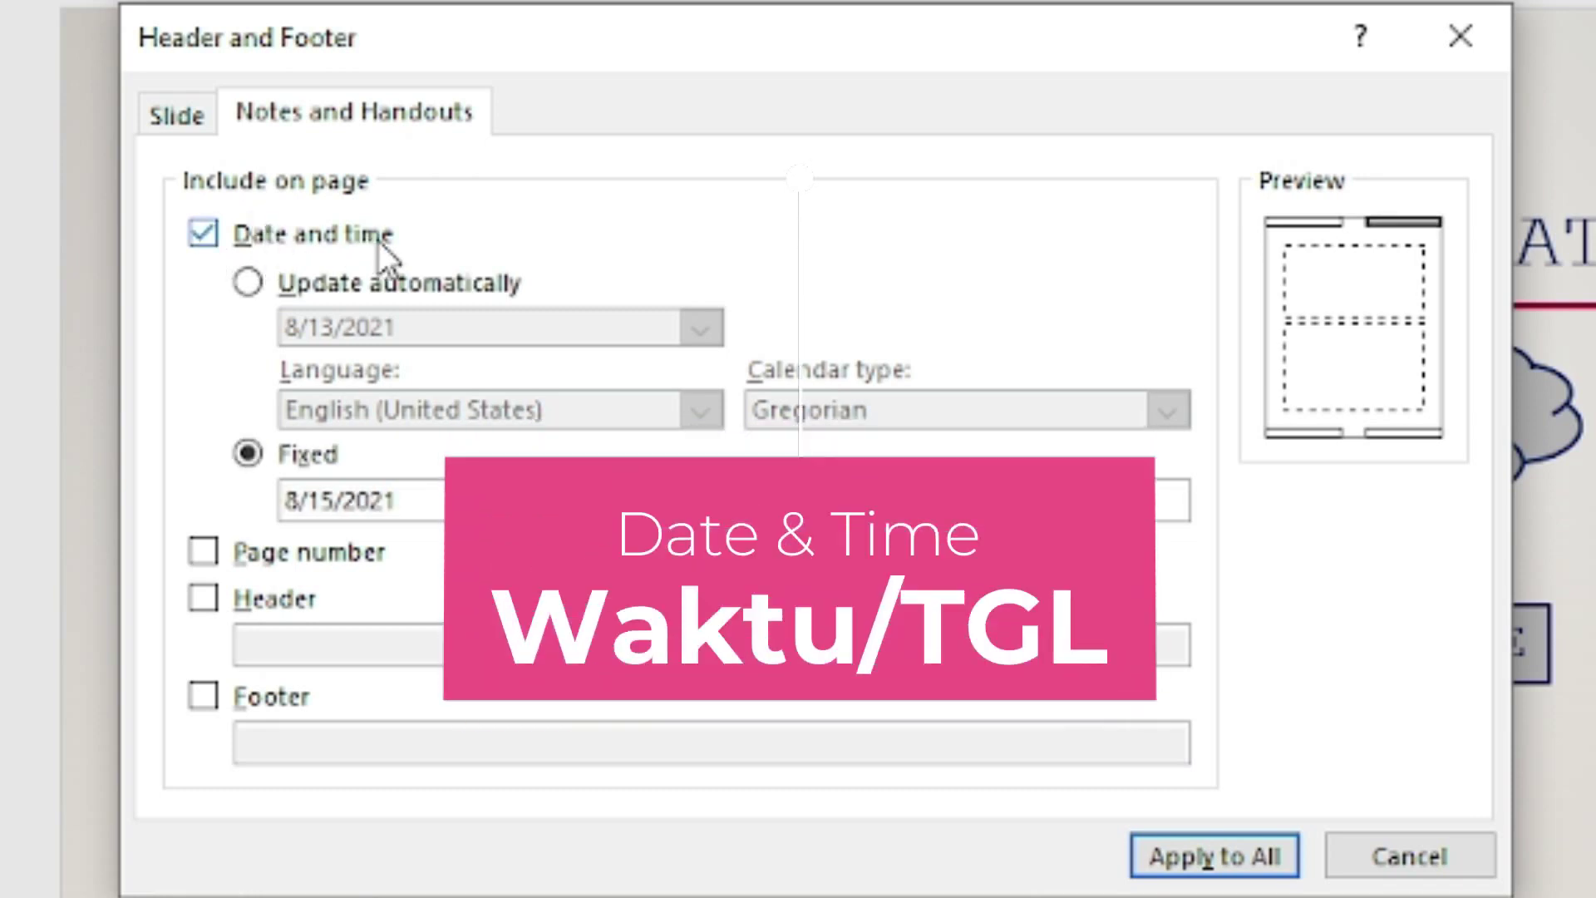
{"action": "left_click", "coordinate": [206, 237]}
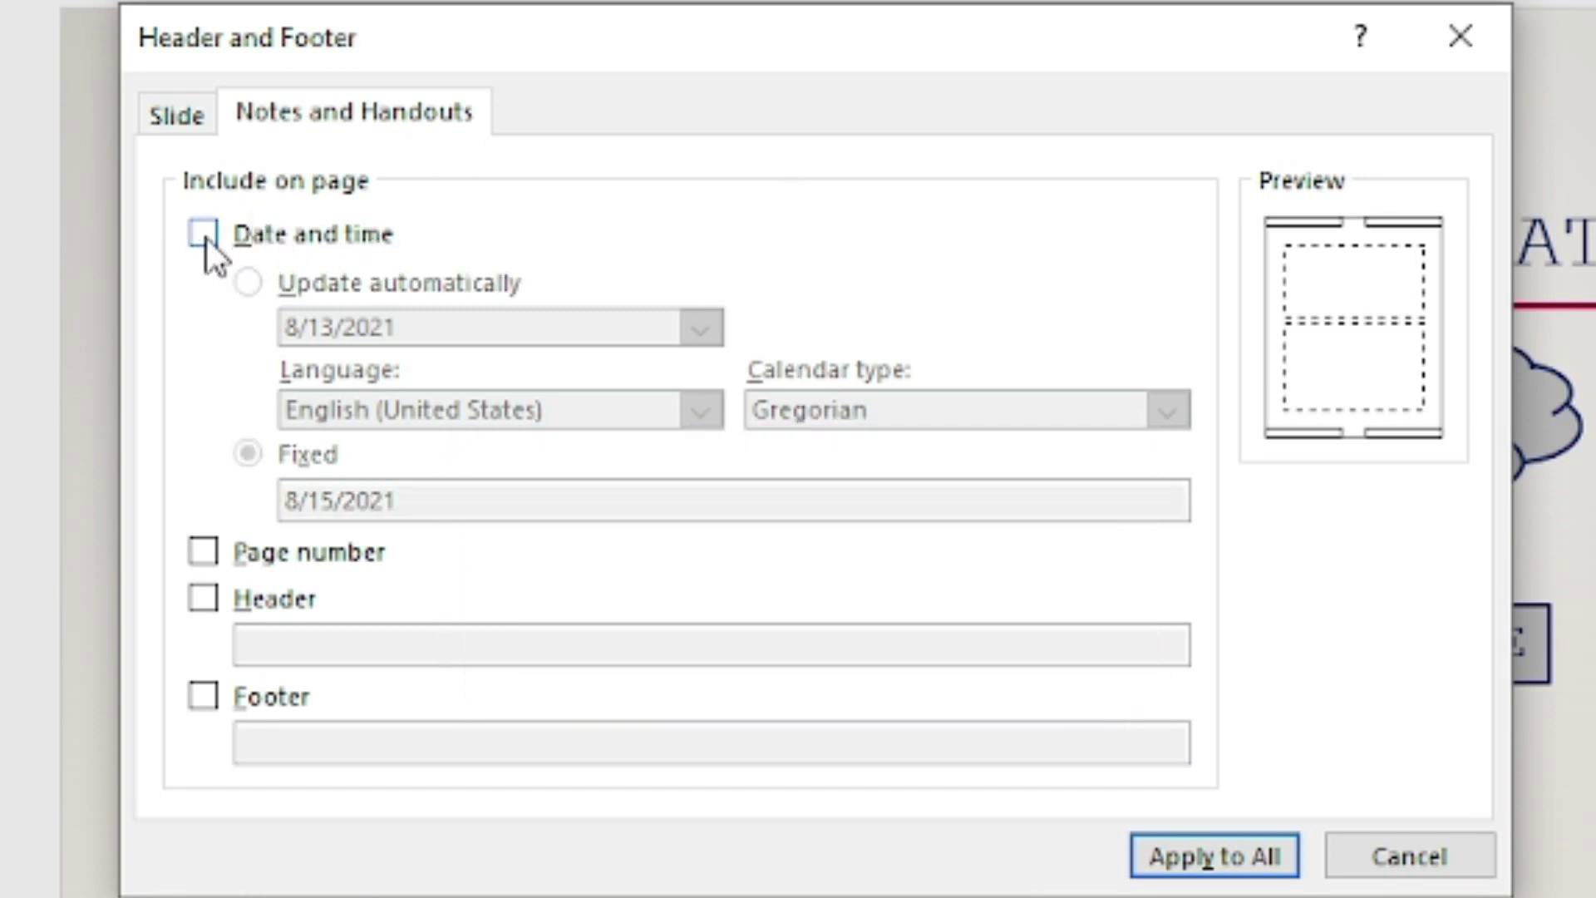
{"action": "left_click", "coordinate": [206, 238]}
{"action": "left_click", "coordinate": [206, 238]}
{"action": "left_click", "coordinate": [206, 238]}
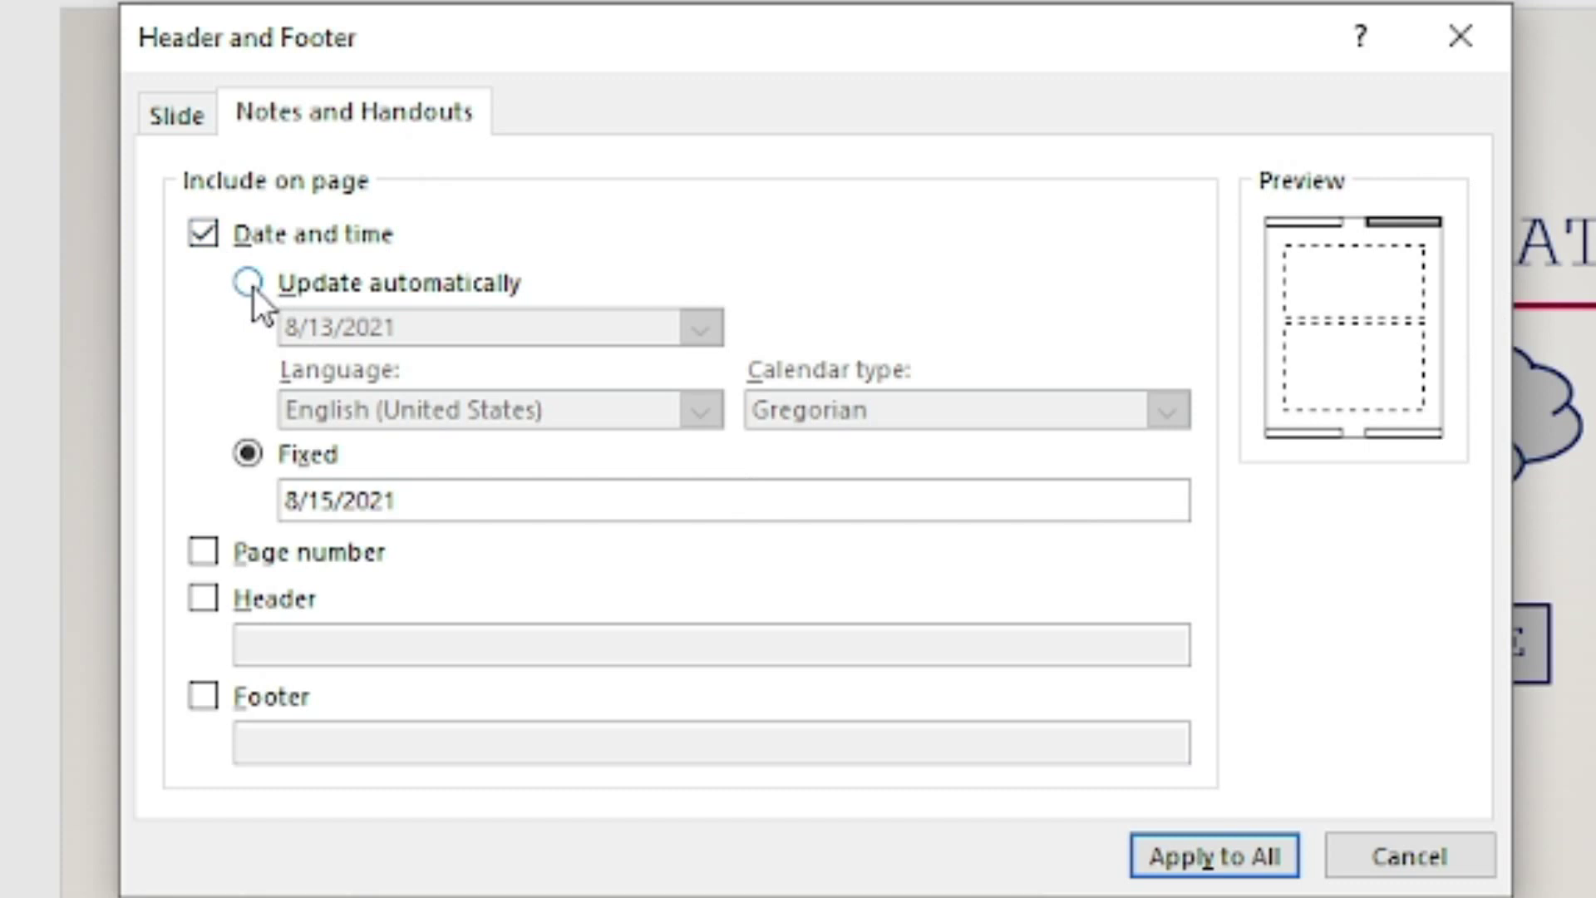
{"action": "left_click", "coordinate": [251, 286]}
{"action": "left_click", "coordinate": [204, 234]}
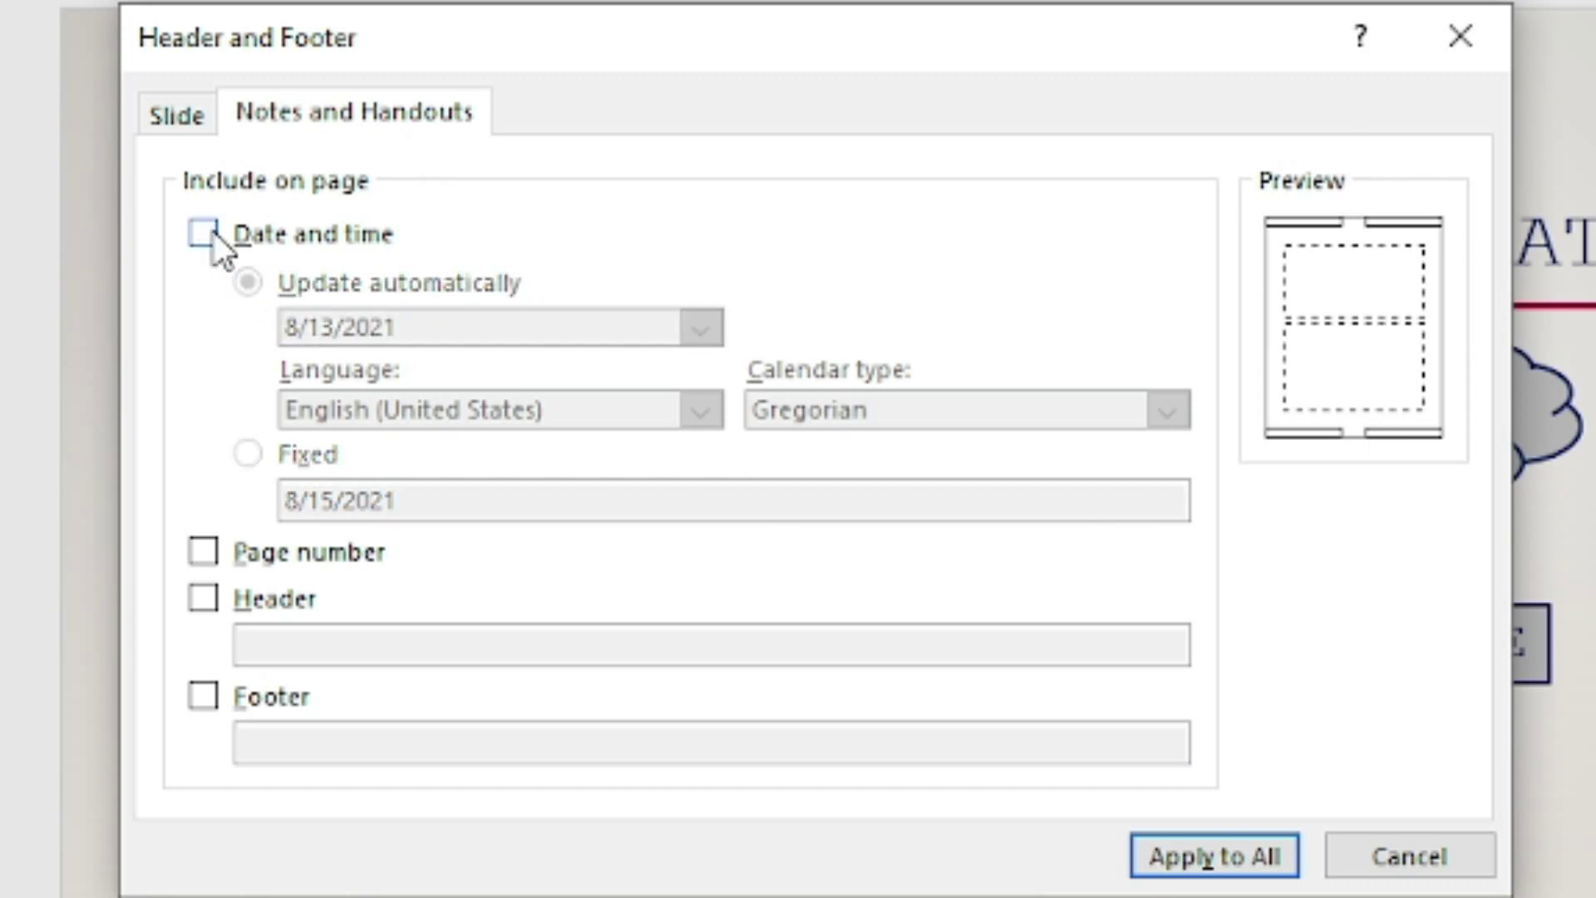
{"action": "left_click", "coordinate": [204, 234]}
{"action": "double_click", "coordinate": [204, 234]}
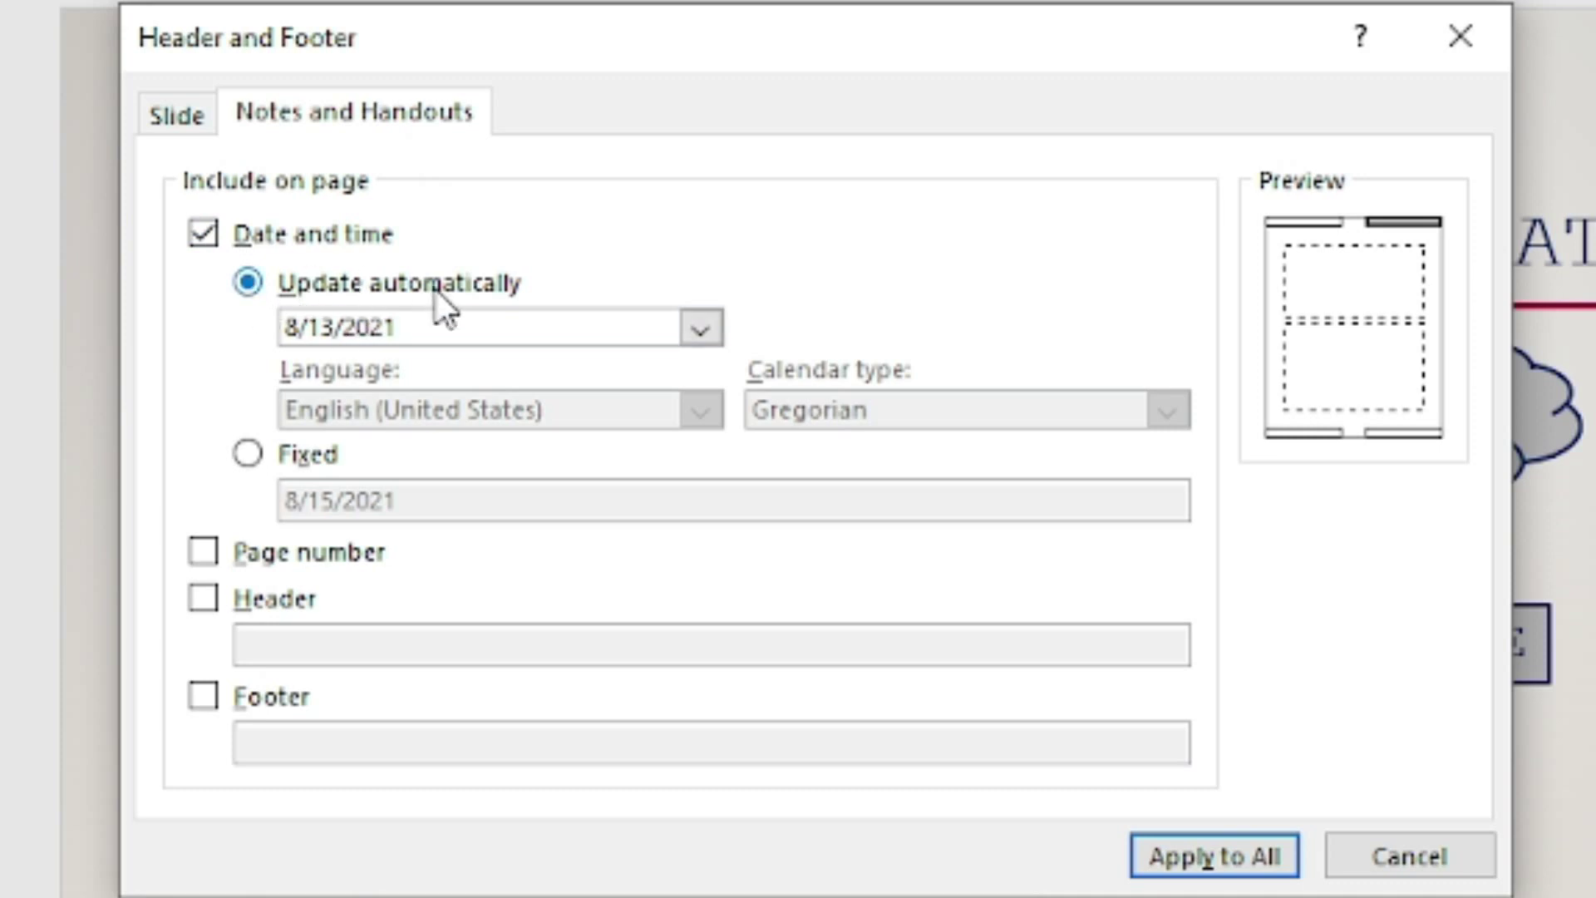
{"action": "left_click", "coordinate": [246, 454]}
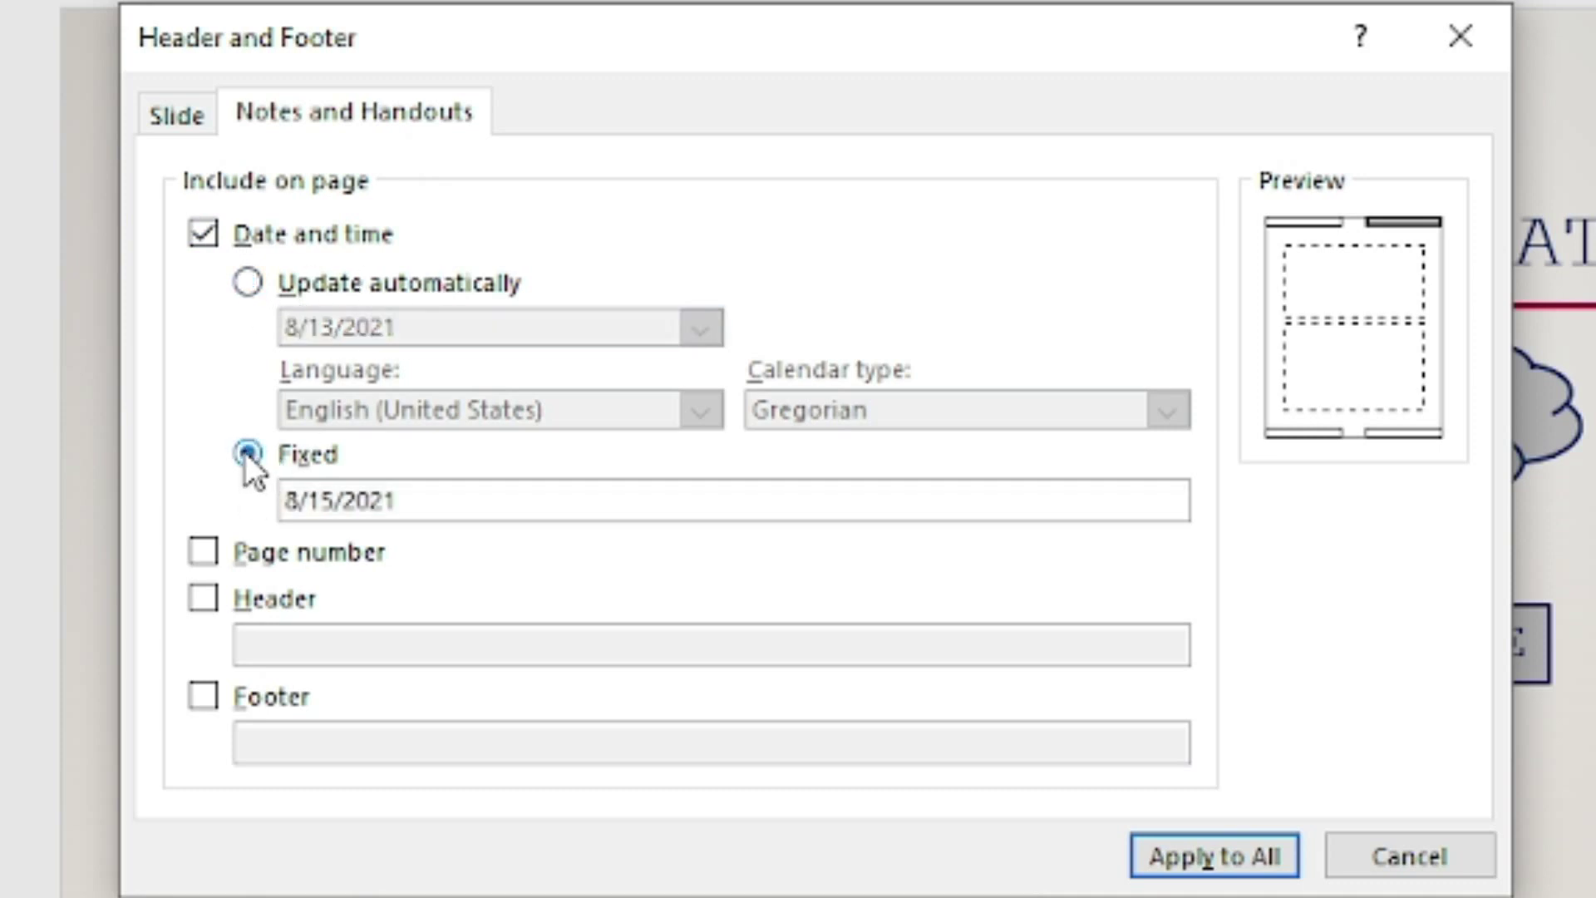
{"action": "left_click", "coordinate": [251, 281]}
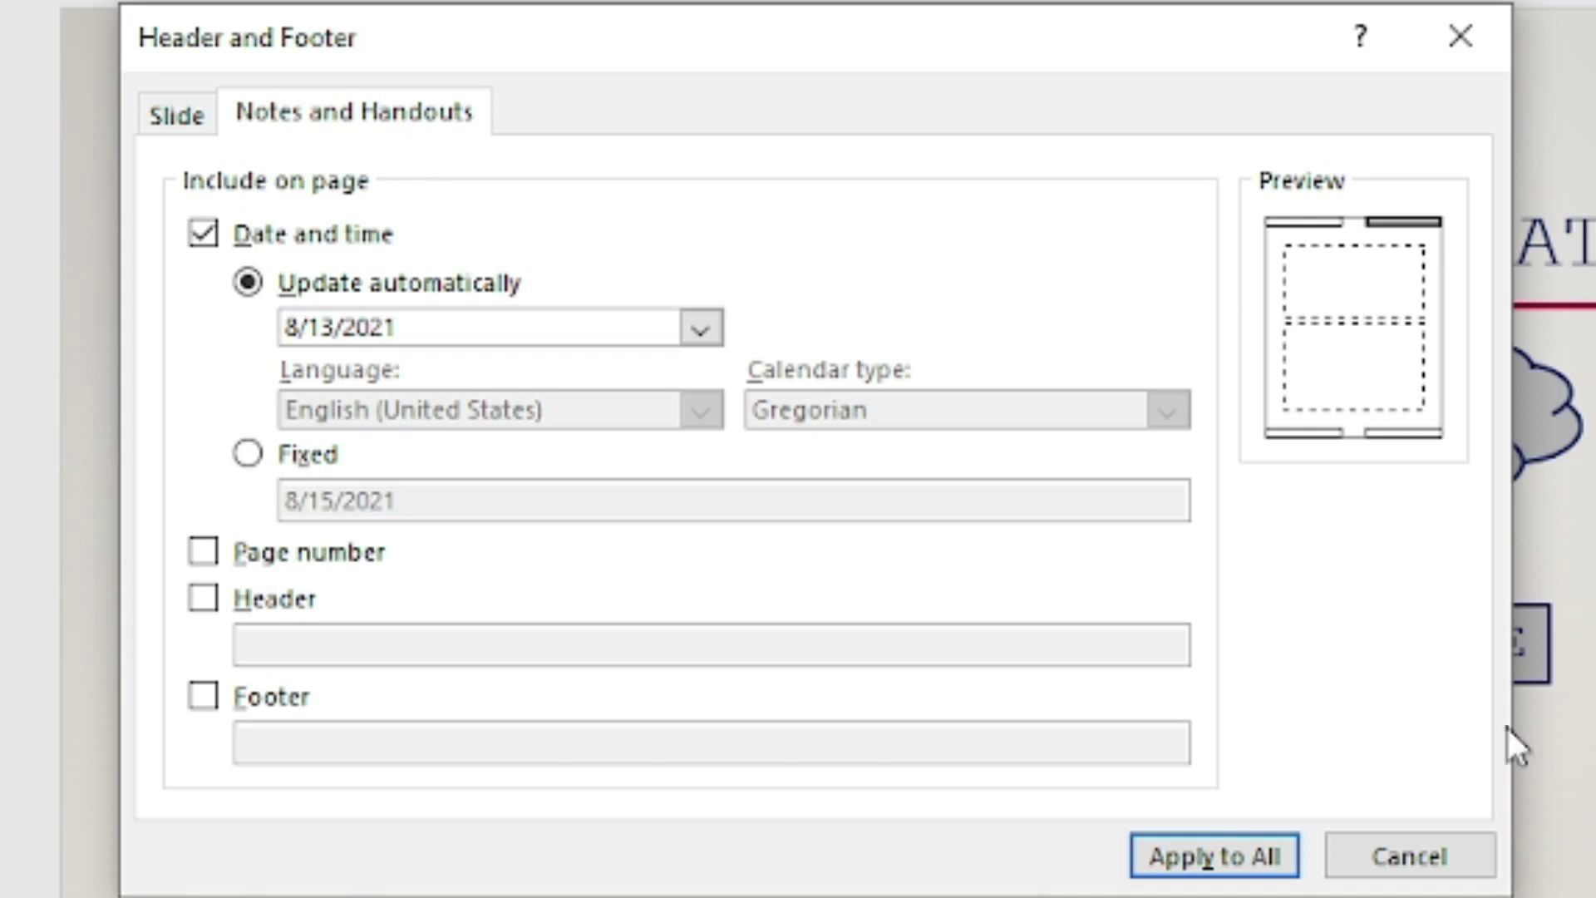
Switch the handout date to Fixed, edit it to 8/17/2021, and tick Page number
{"action": "left_click", "coordinate": [248, 457]}
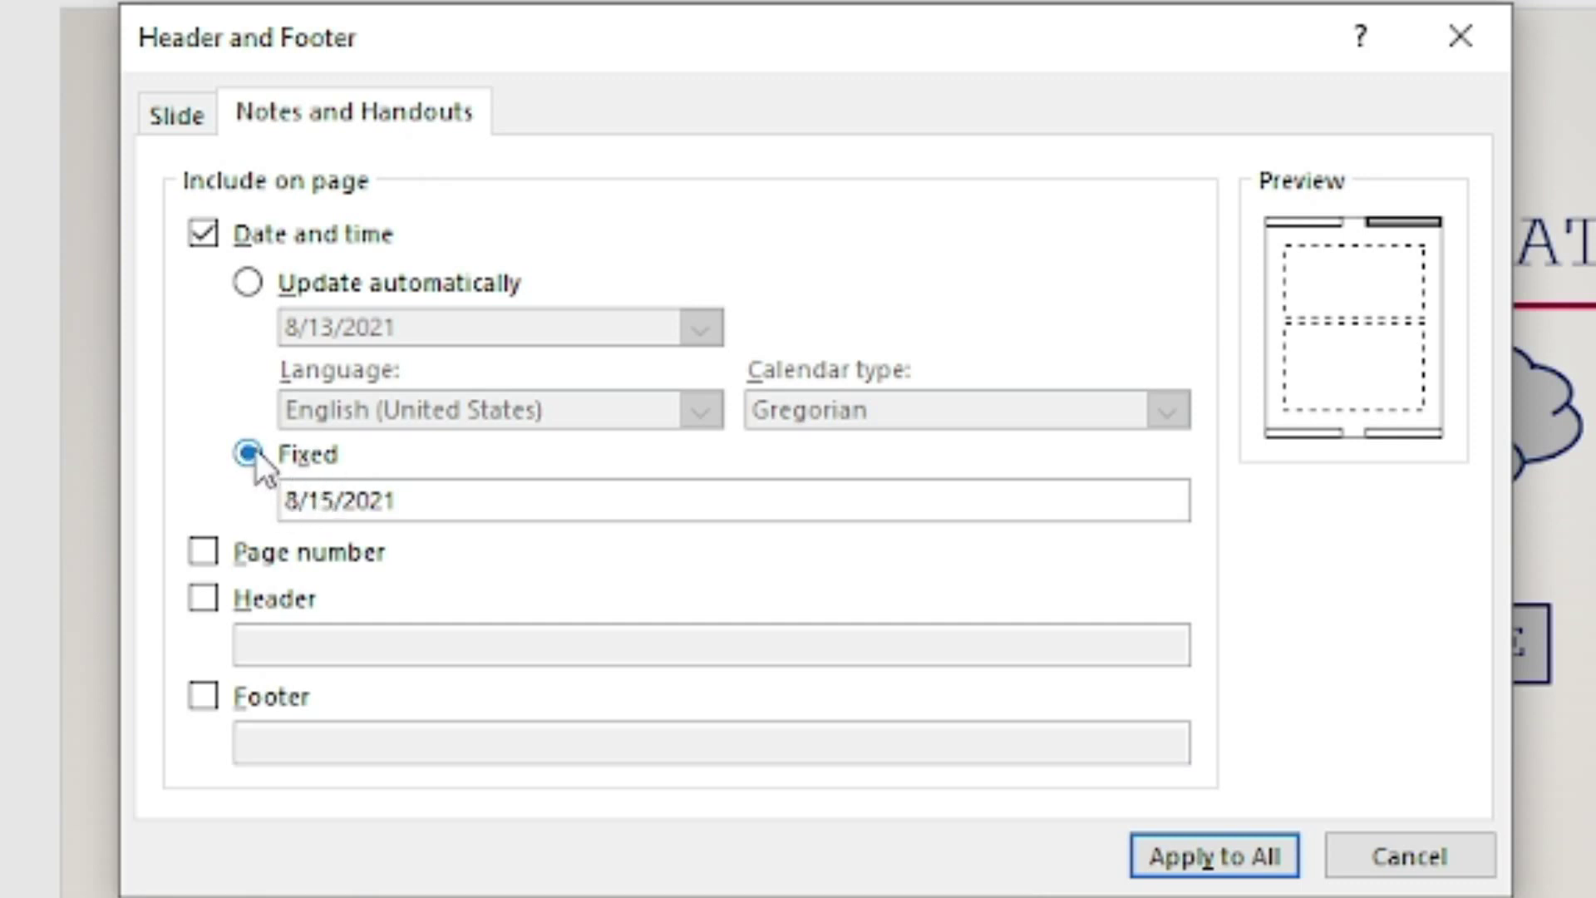
{"action": "left_click", "coordinate": [336, 499]}
{"action": "key", "text": "BackSpace"}
{"action": "type", "text": "7"}
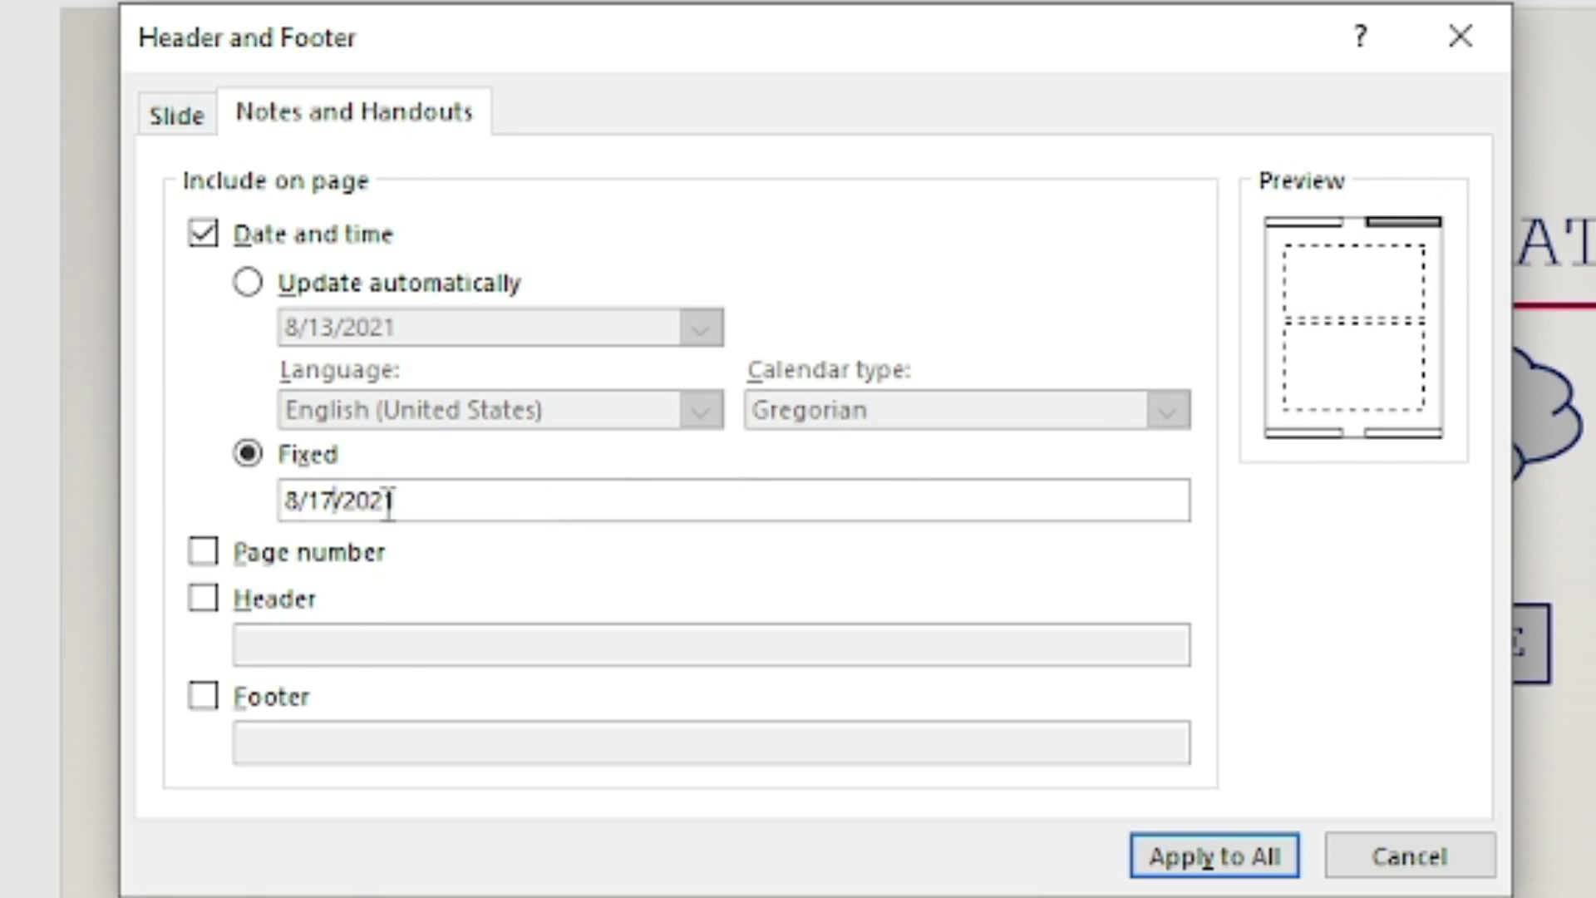
{"action": "left_click", "coordinate": [427, 505]}
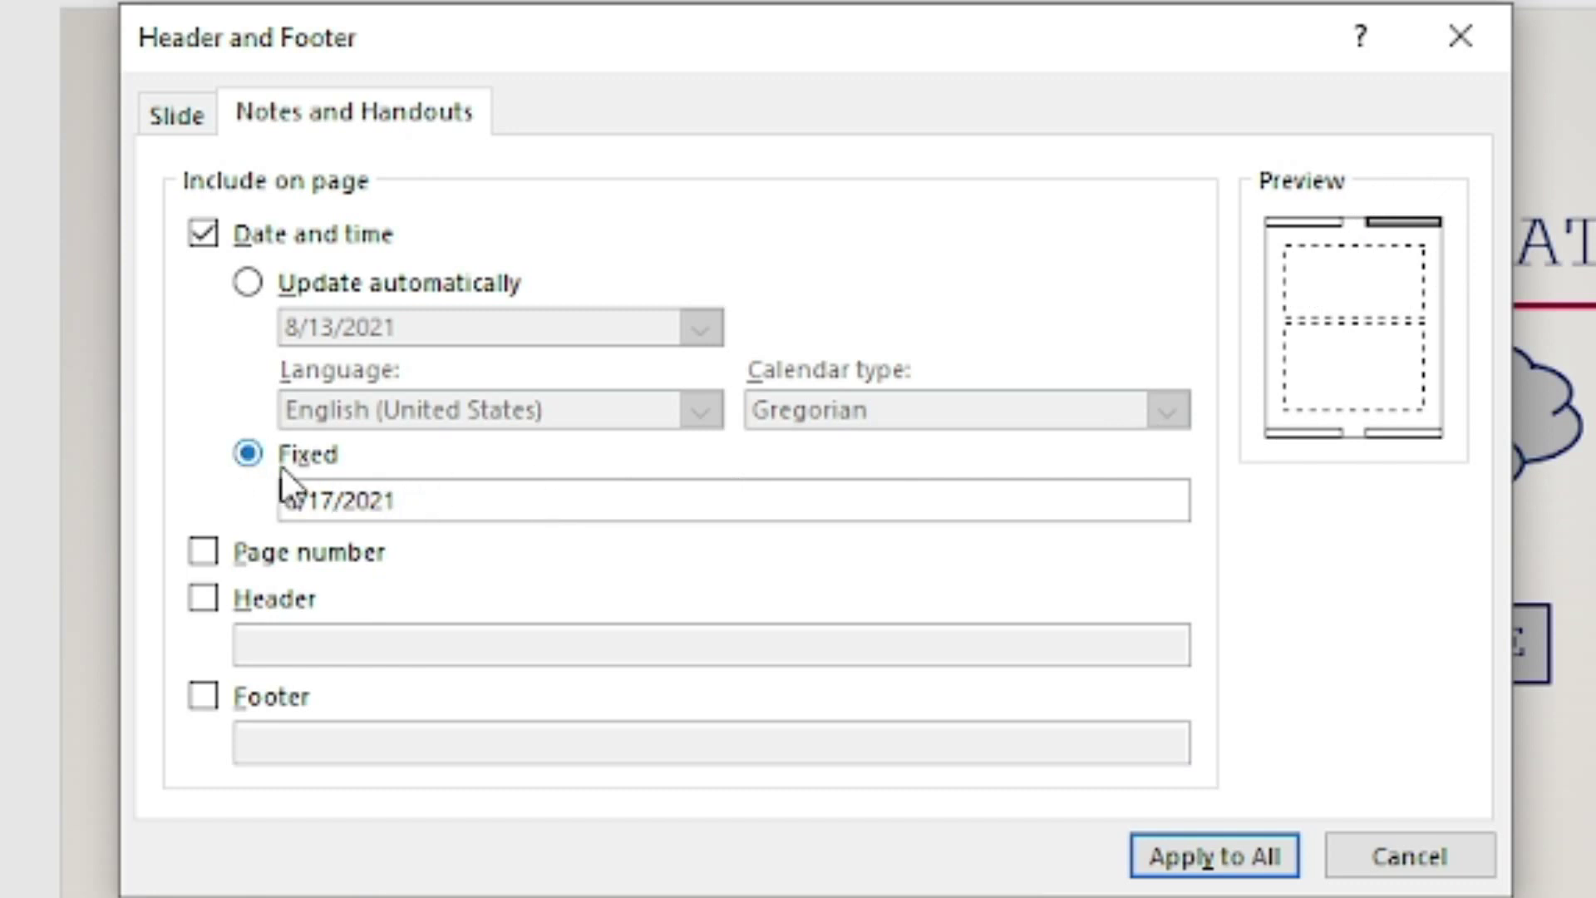
{"action": "left_click", "coordinate": [203, 552]}
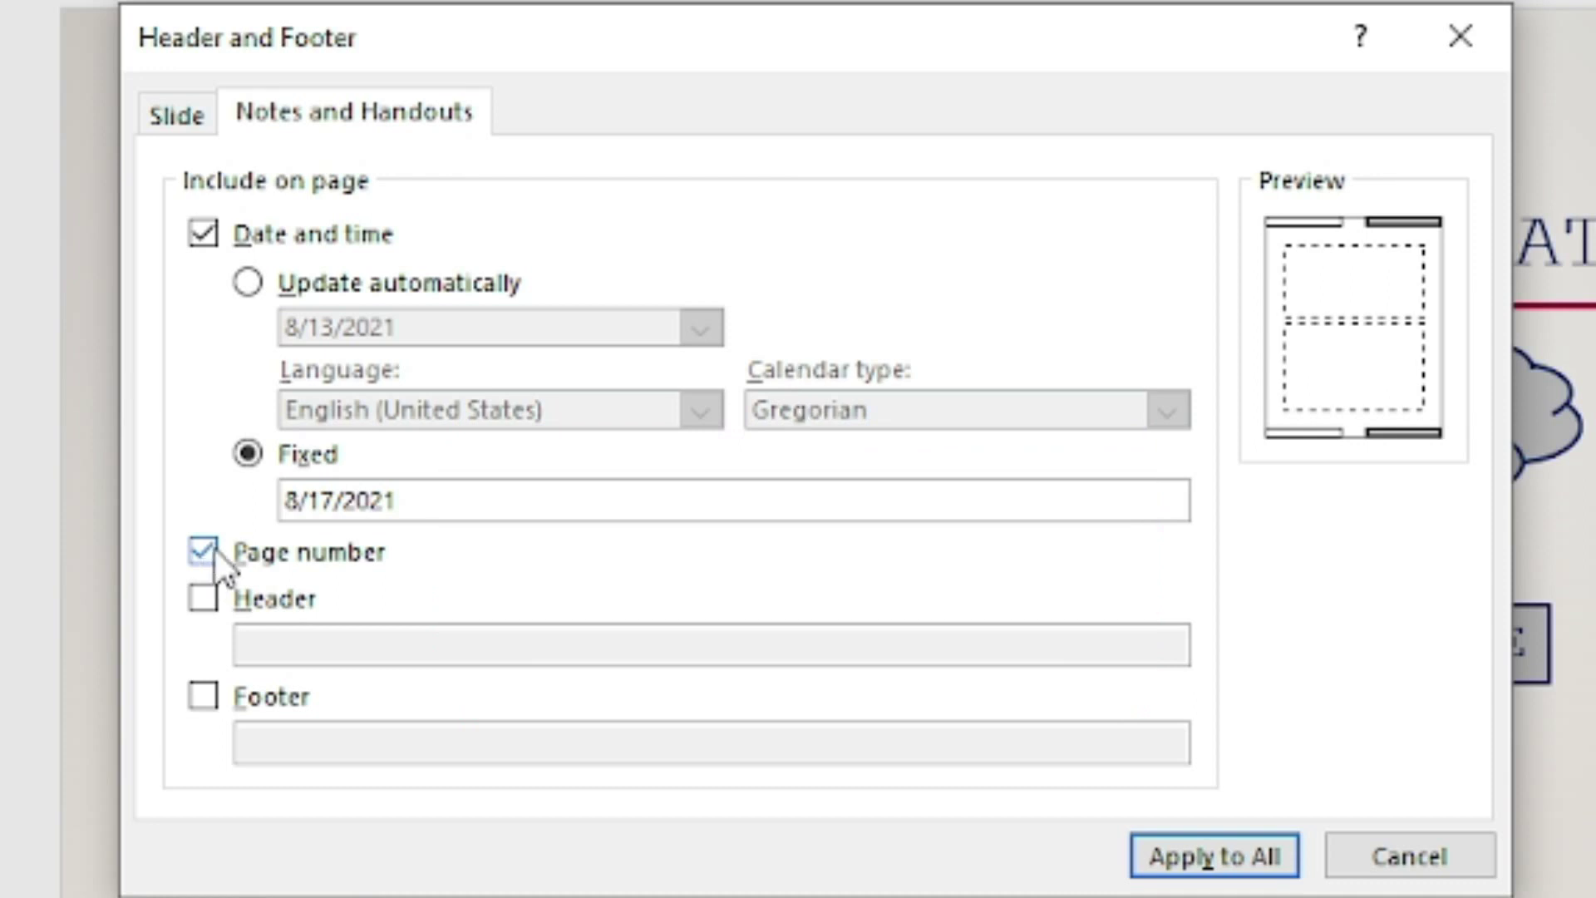
Tick Header and enter the handout header text 'PRESENTASI KELOMPOK 1'
{"action": "left_click", "coordinate": [203, 551]}
{"action": "left_click", "coordinate": [203, 551]}
{"action": "left_click", "coordinate": [219, 606]}
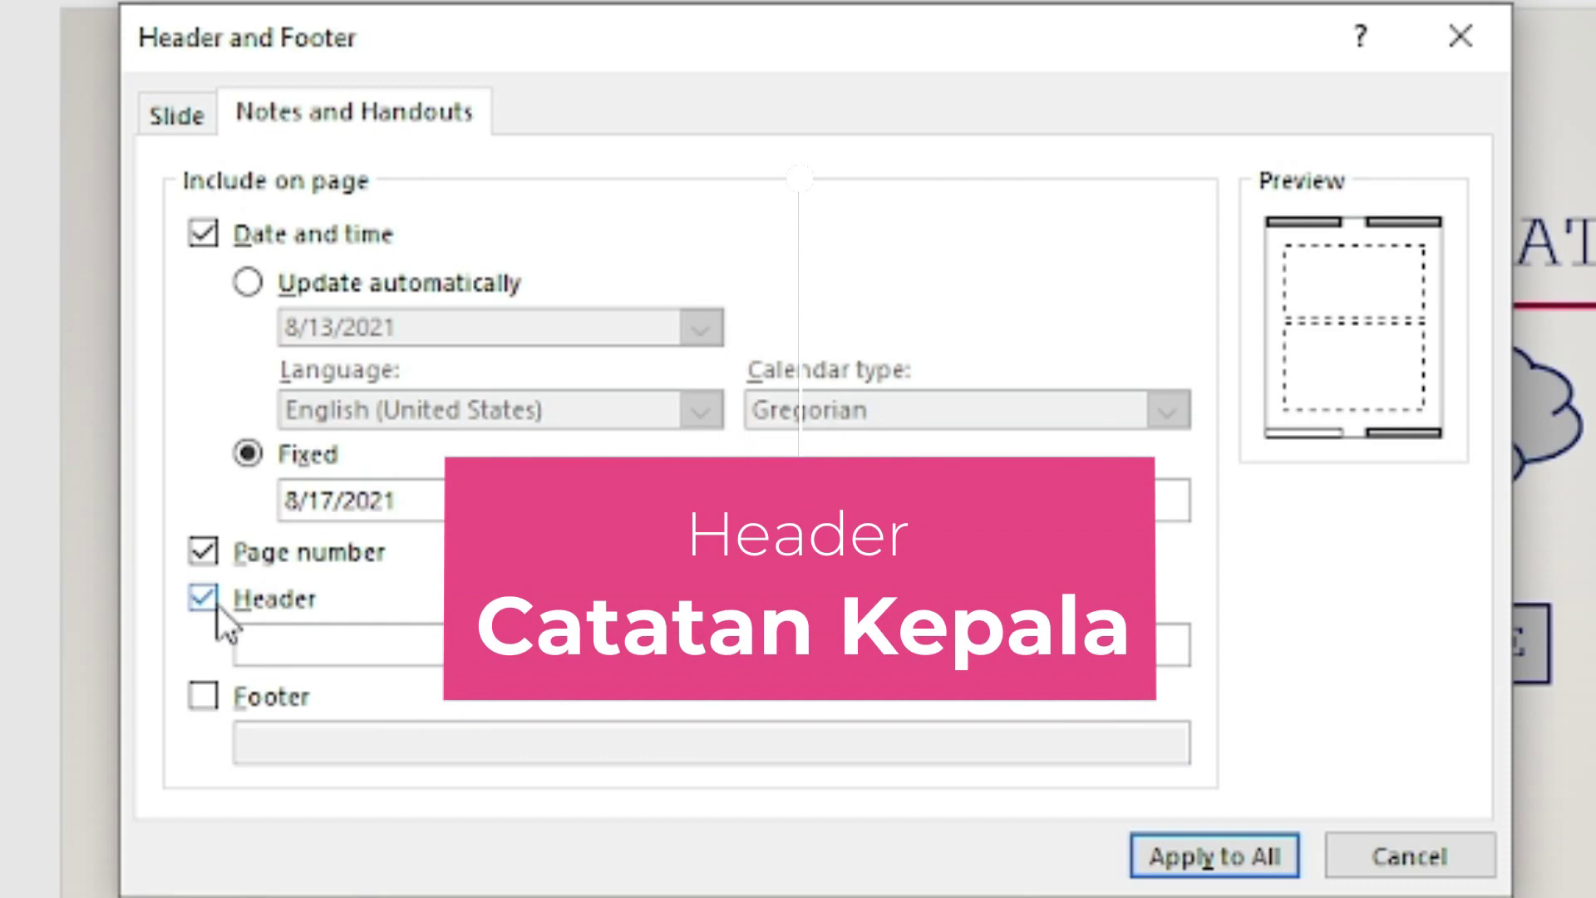
{"action": "left_click", "coordinate": [211, 601]}
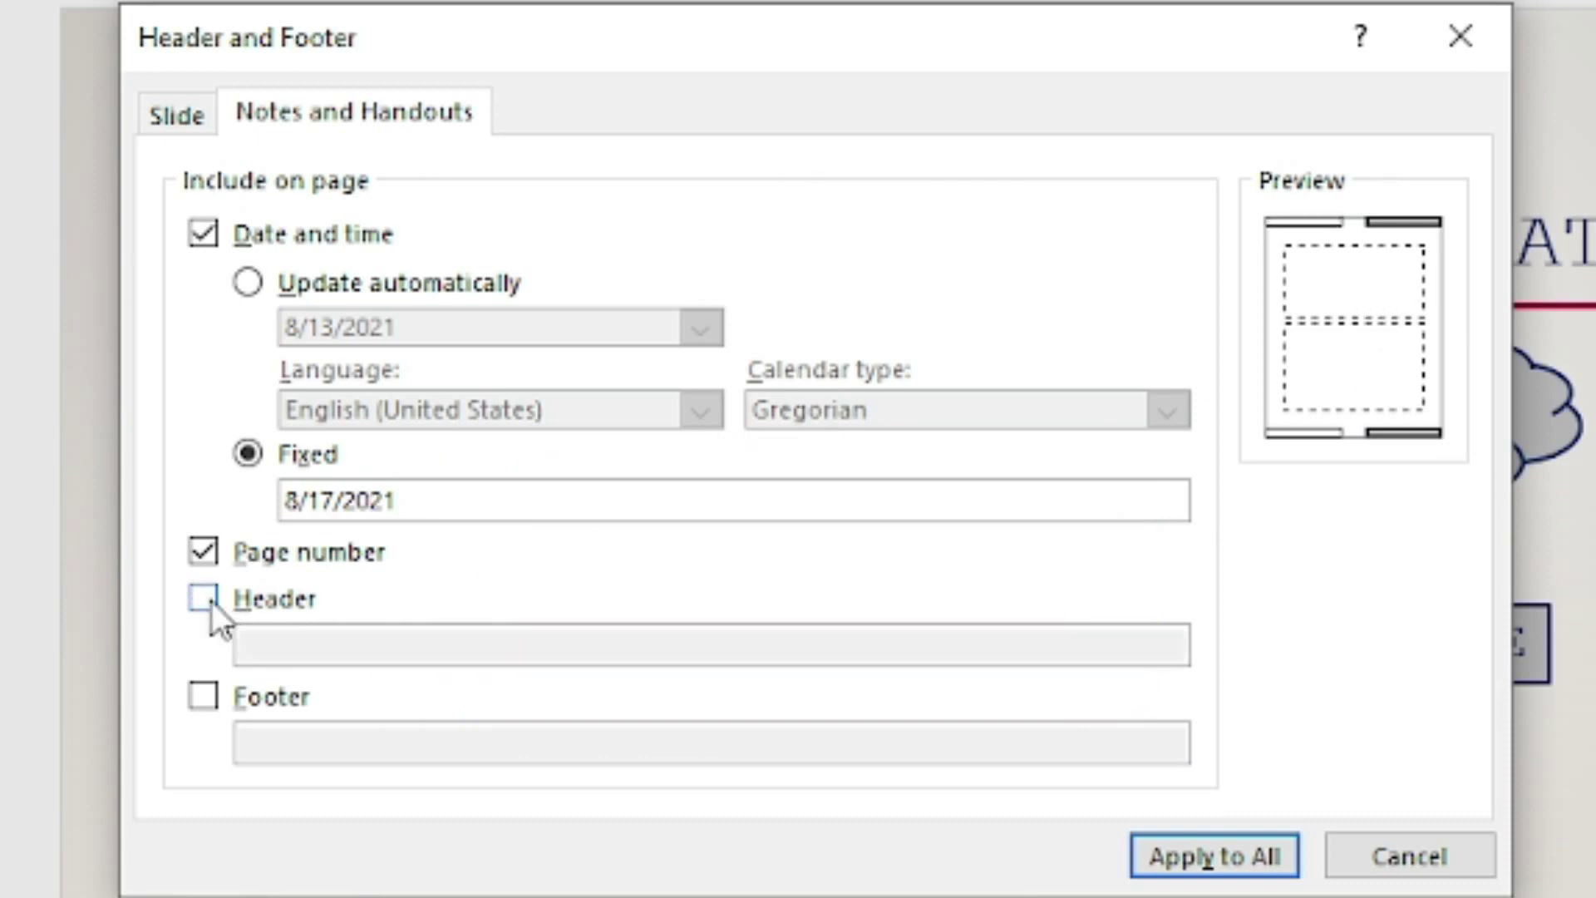
{"action": "left_click", "coordinate": [207, 602]}
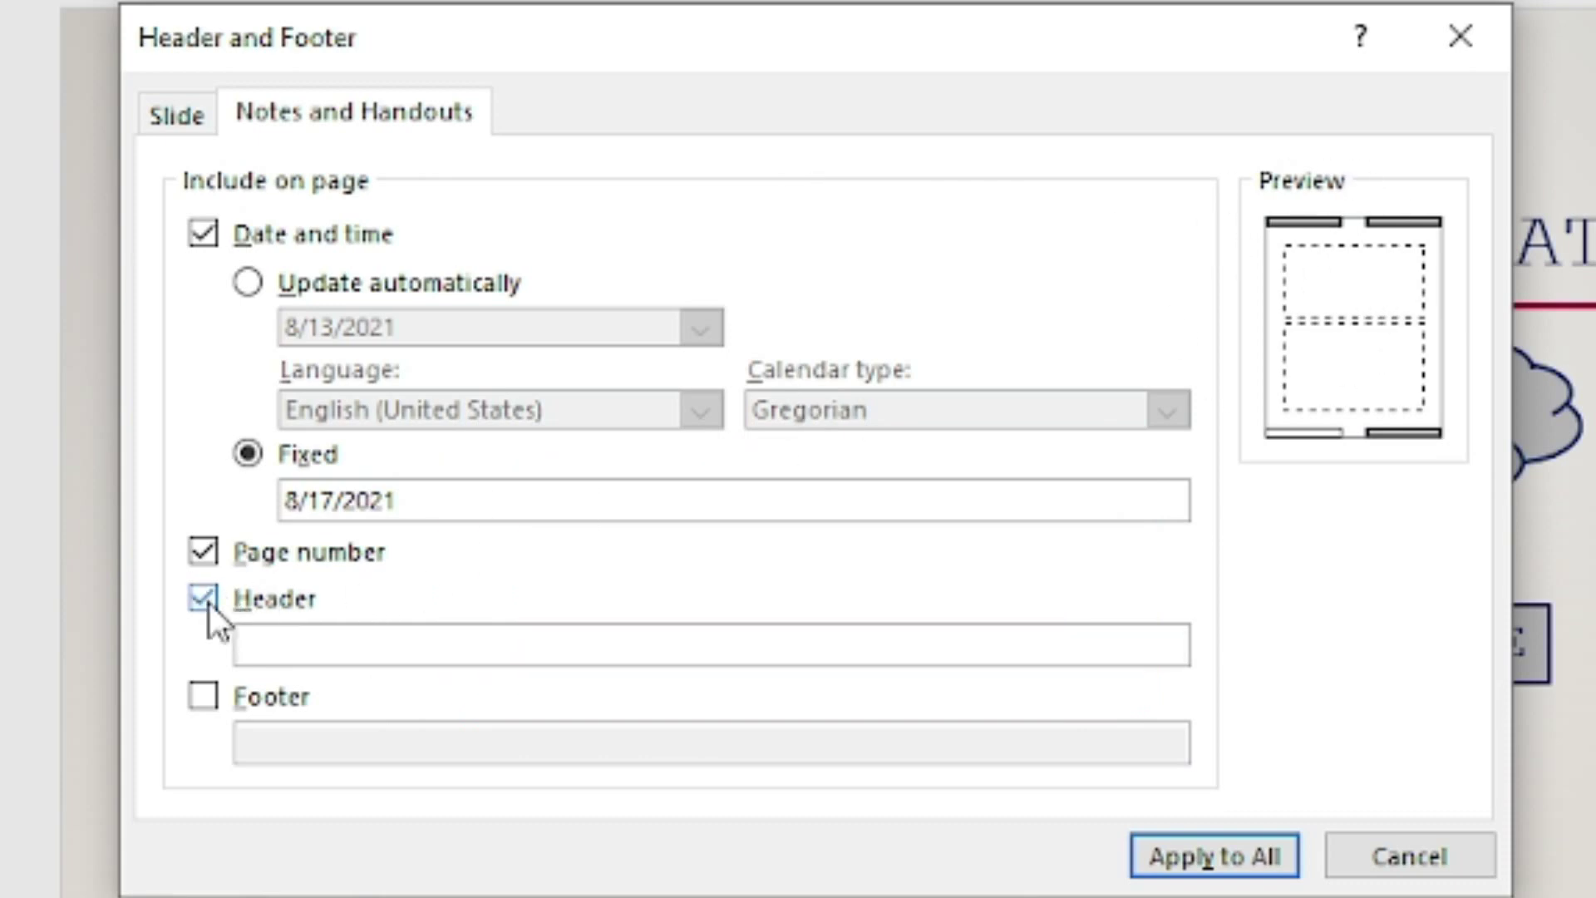
{"action": "left_click", "coordinate": [208, 602]}
{"action": "left_click", "coordinate": [208, 602]}
{"action": "left_click", "coordinate": [289, 653]}
{"action": "type", "text": "p"}
{"action": "key", "text": "BackSpace"}
{"action": "type", "text": "PRESENTASI KELOMPOK 1"}
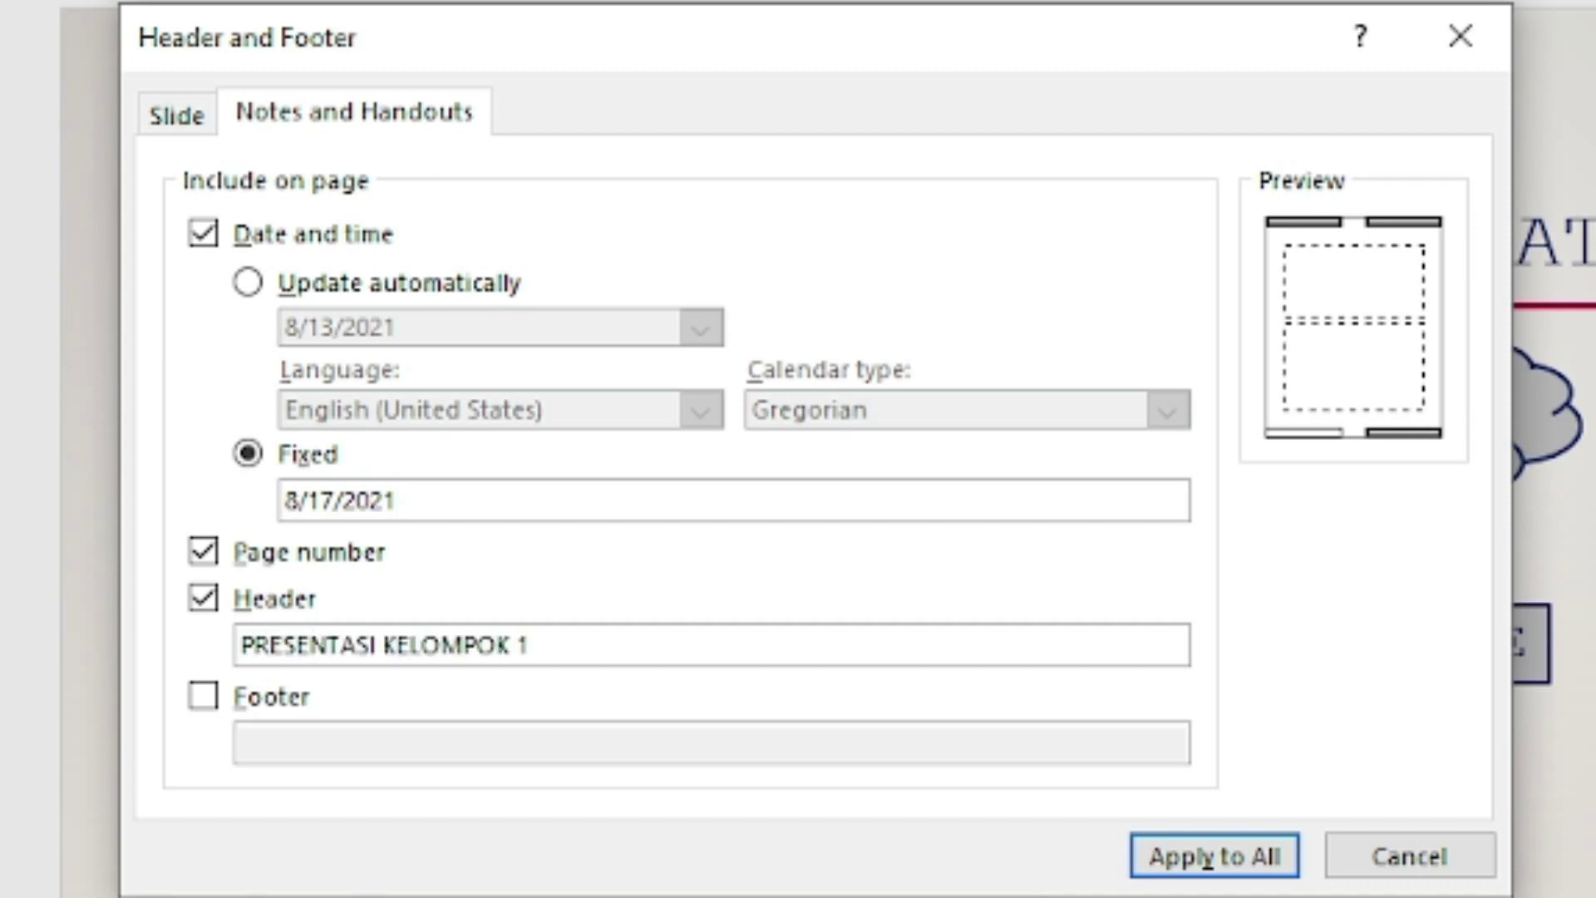
Add the footer 'THREE COLLABORATION' and apply the handout settings to all pages
{"action": "left_click", "coordinate": [209, 701]}
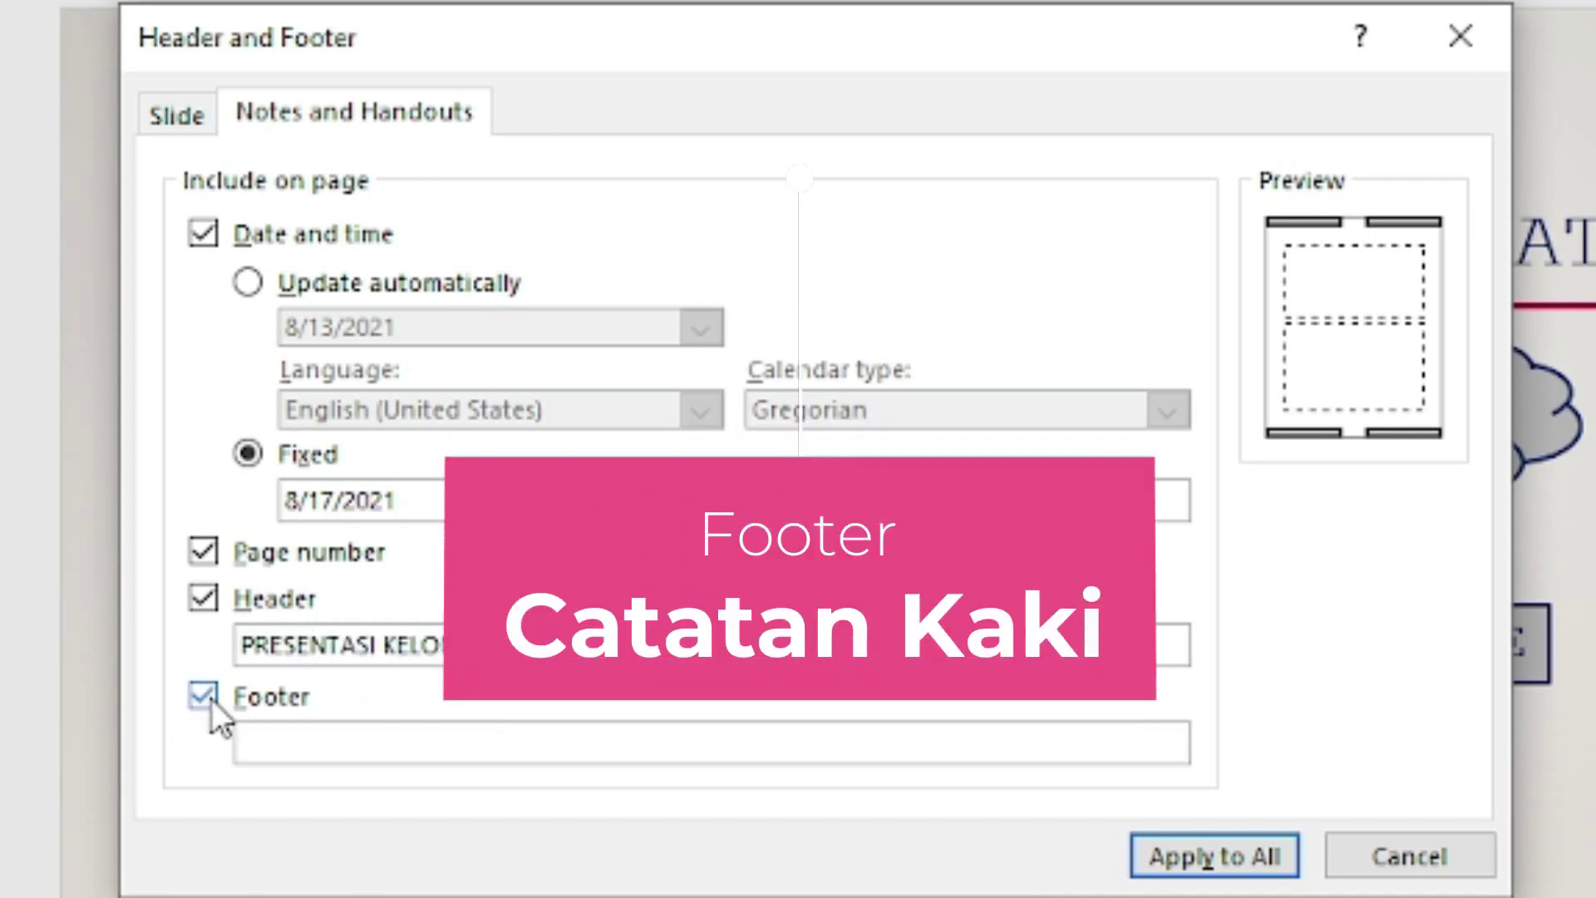
{"action": "left_click", "coordinate": [211, 700]}
{"action": "left_click", "coordinate": [211, 700]}
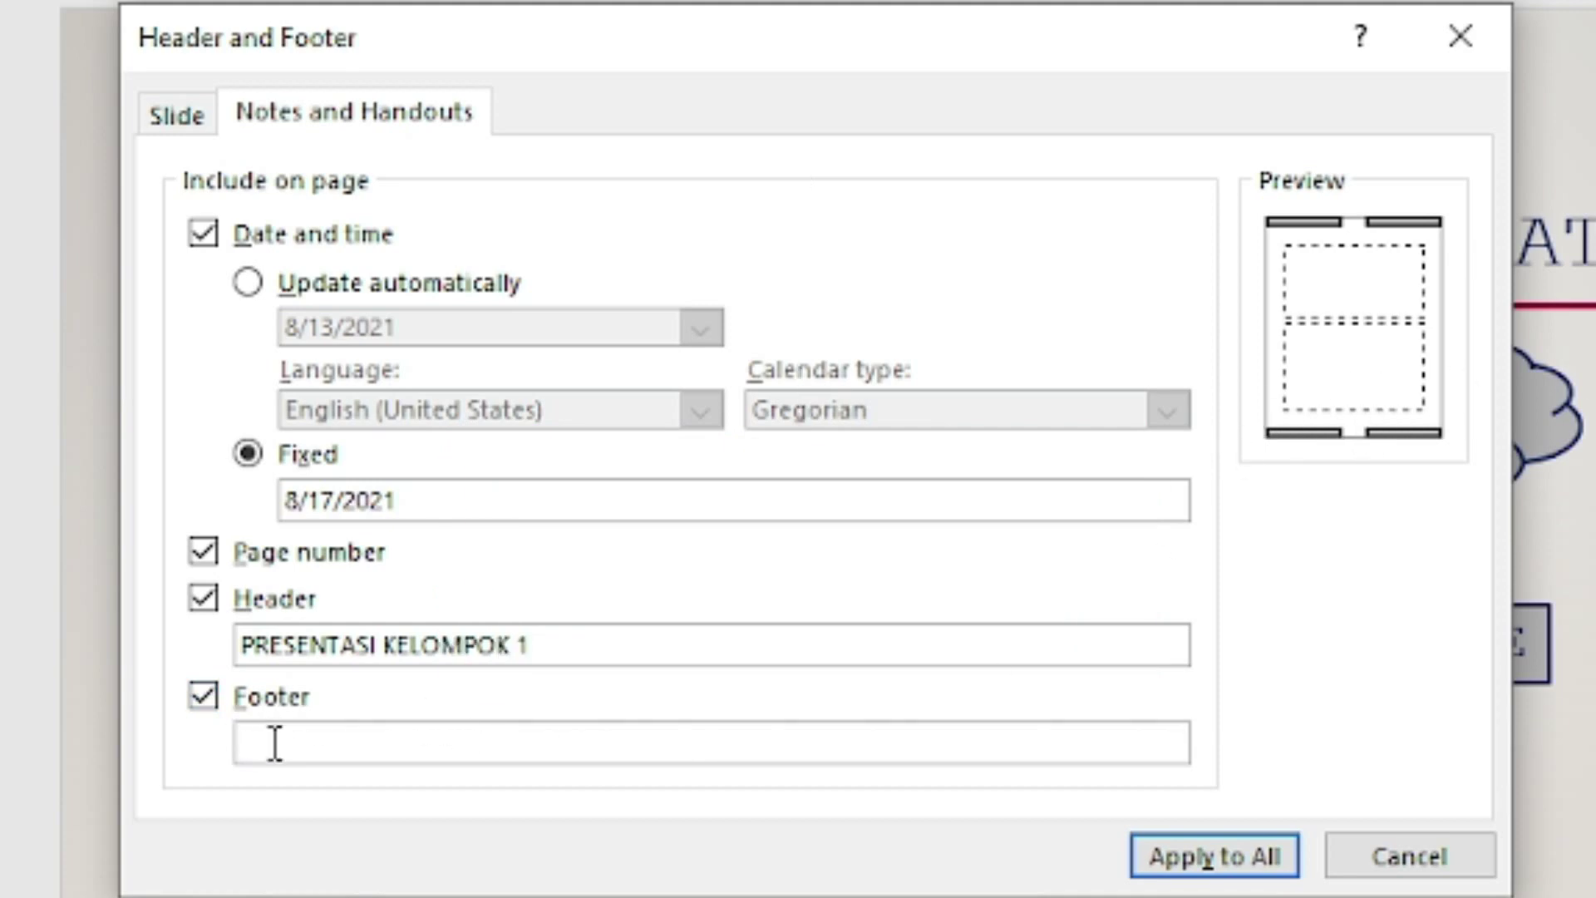
{"action": "left_click", "coordinate": [274, 743]}
{"action": "type", "text": "THREE COLLABORATION"}
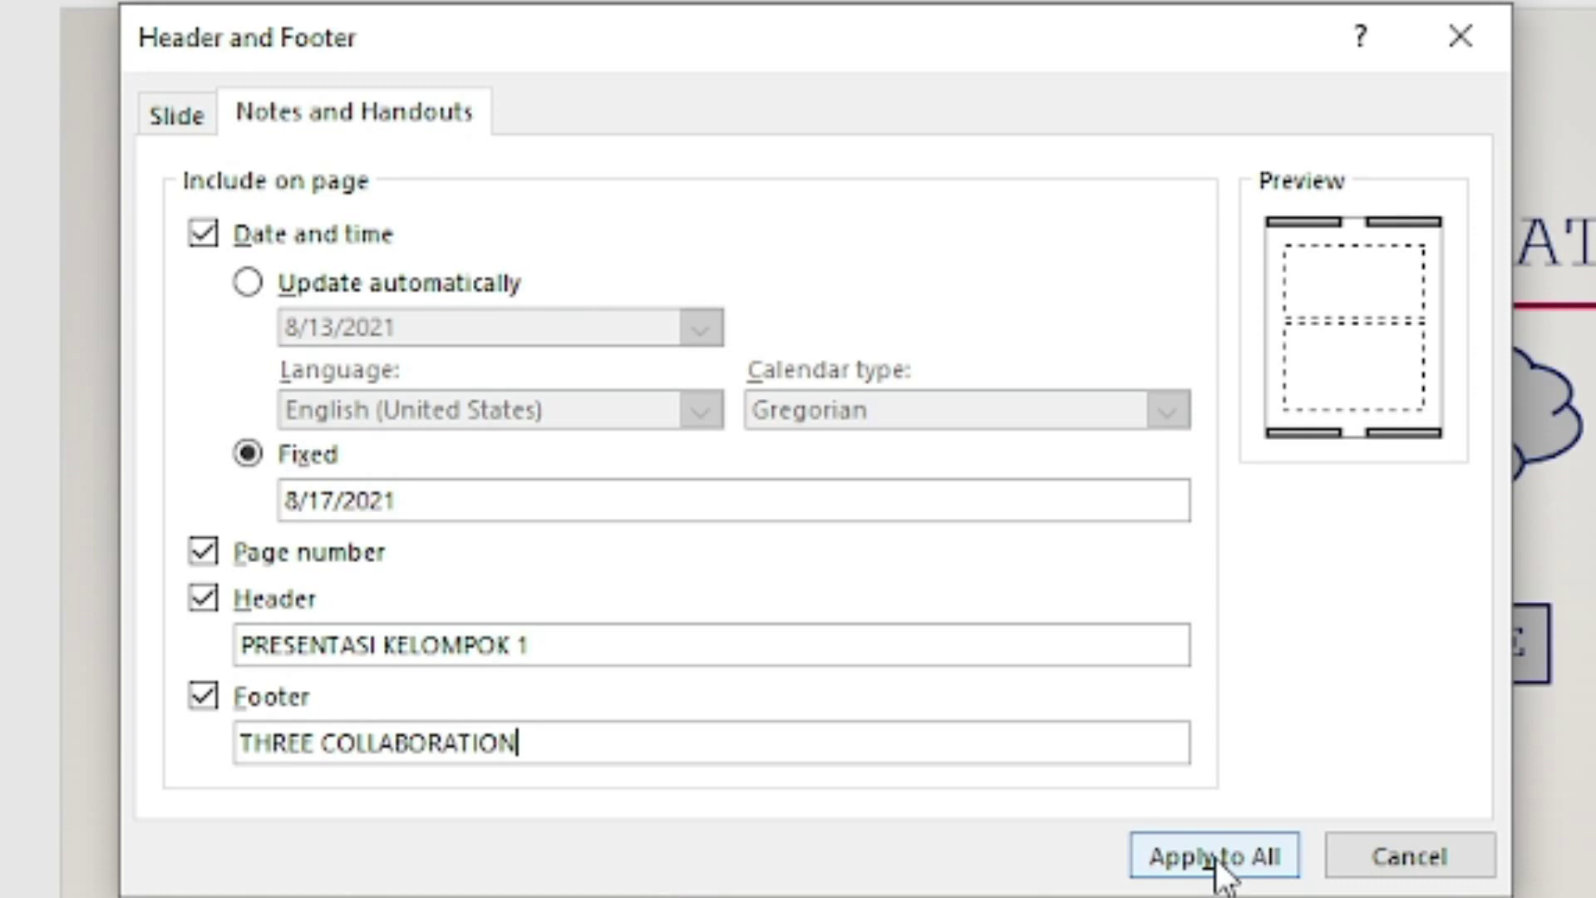
{"action": "left_click", "coordinate": [1216, 860]}
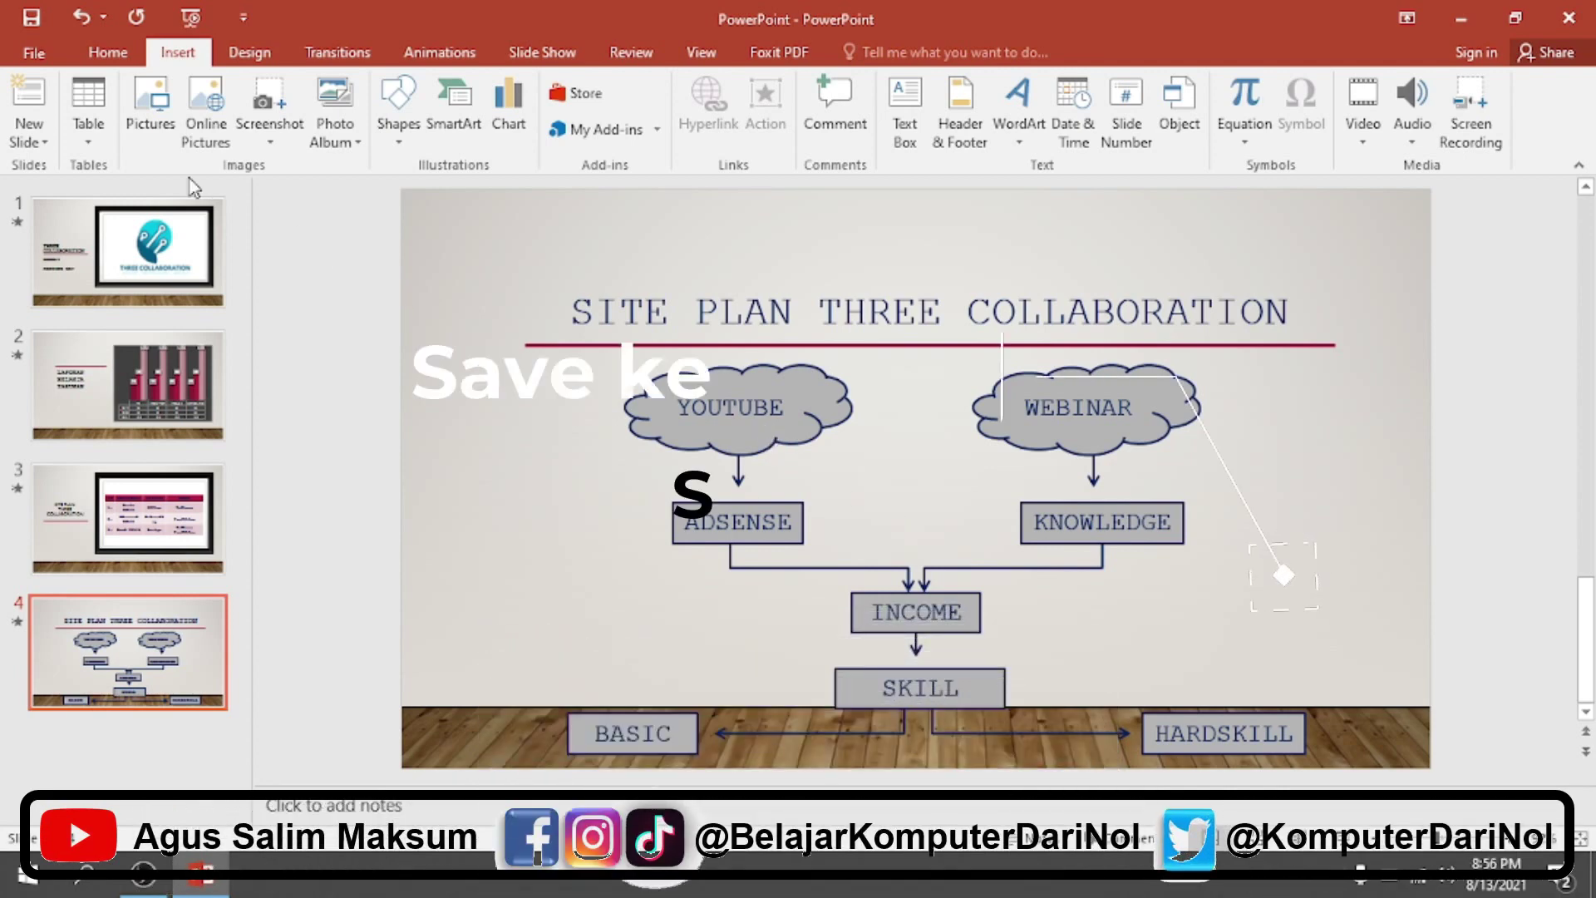
Save As into the DOKUMEN folder as 'Handout Presentasi' with PDF as file type
{"action": "left_click", "coordinate": [33, 52]}
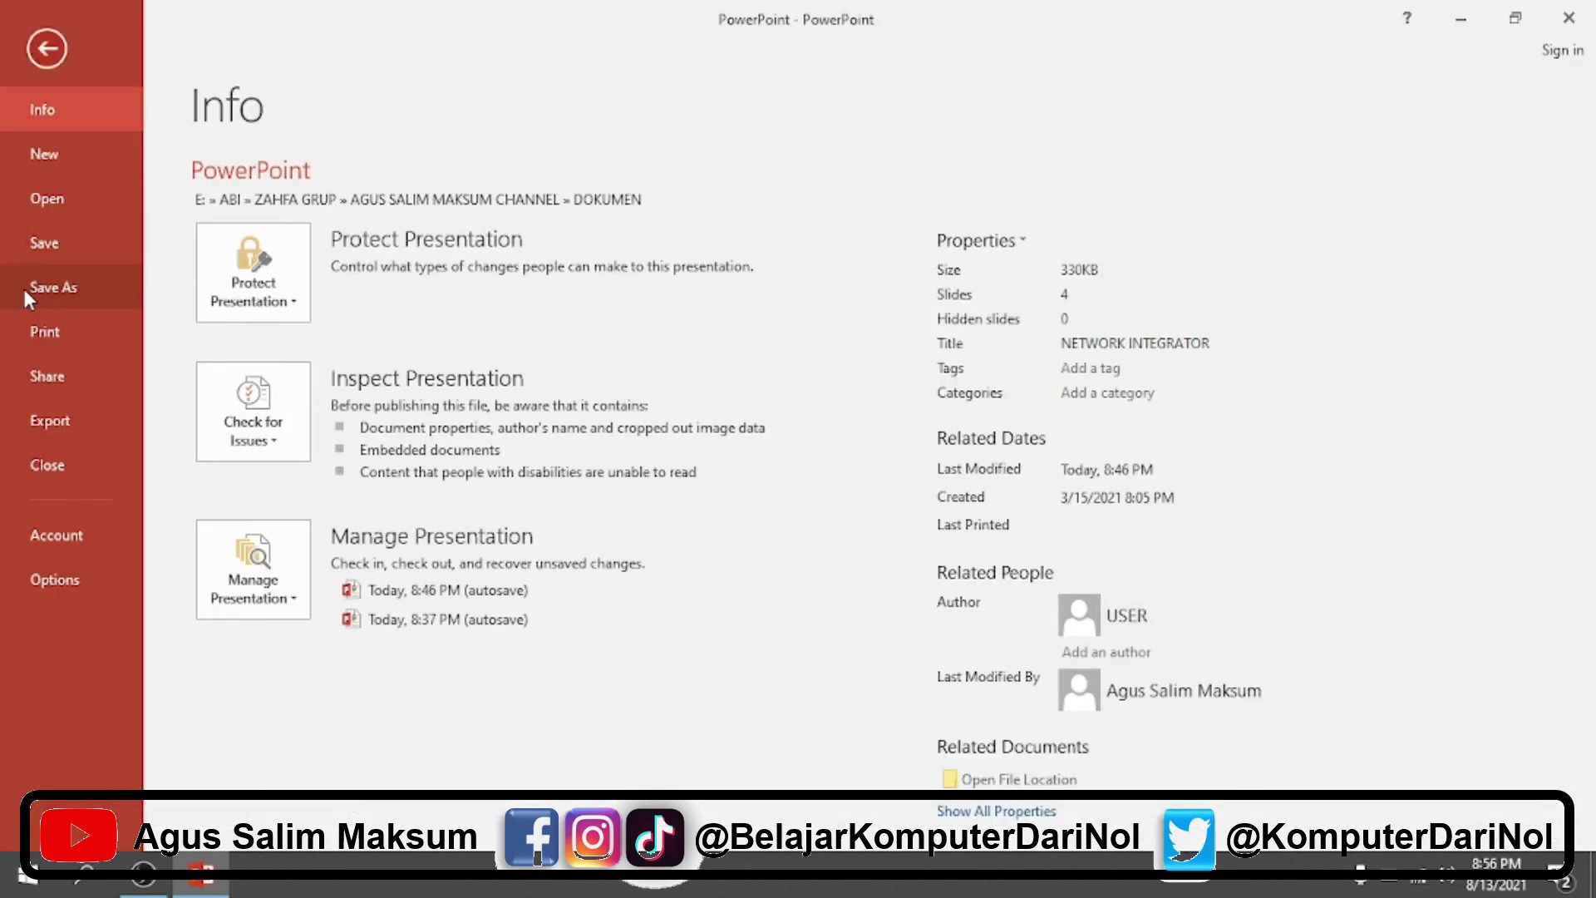
{"action": "left_click", "coordinate": [25, 286]}
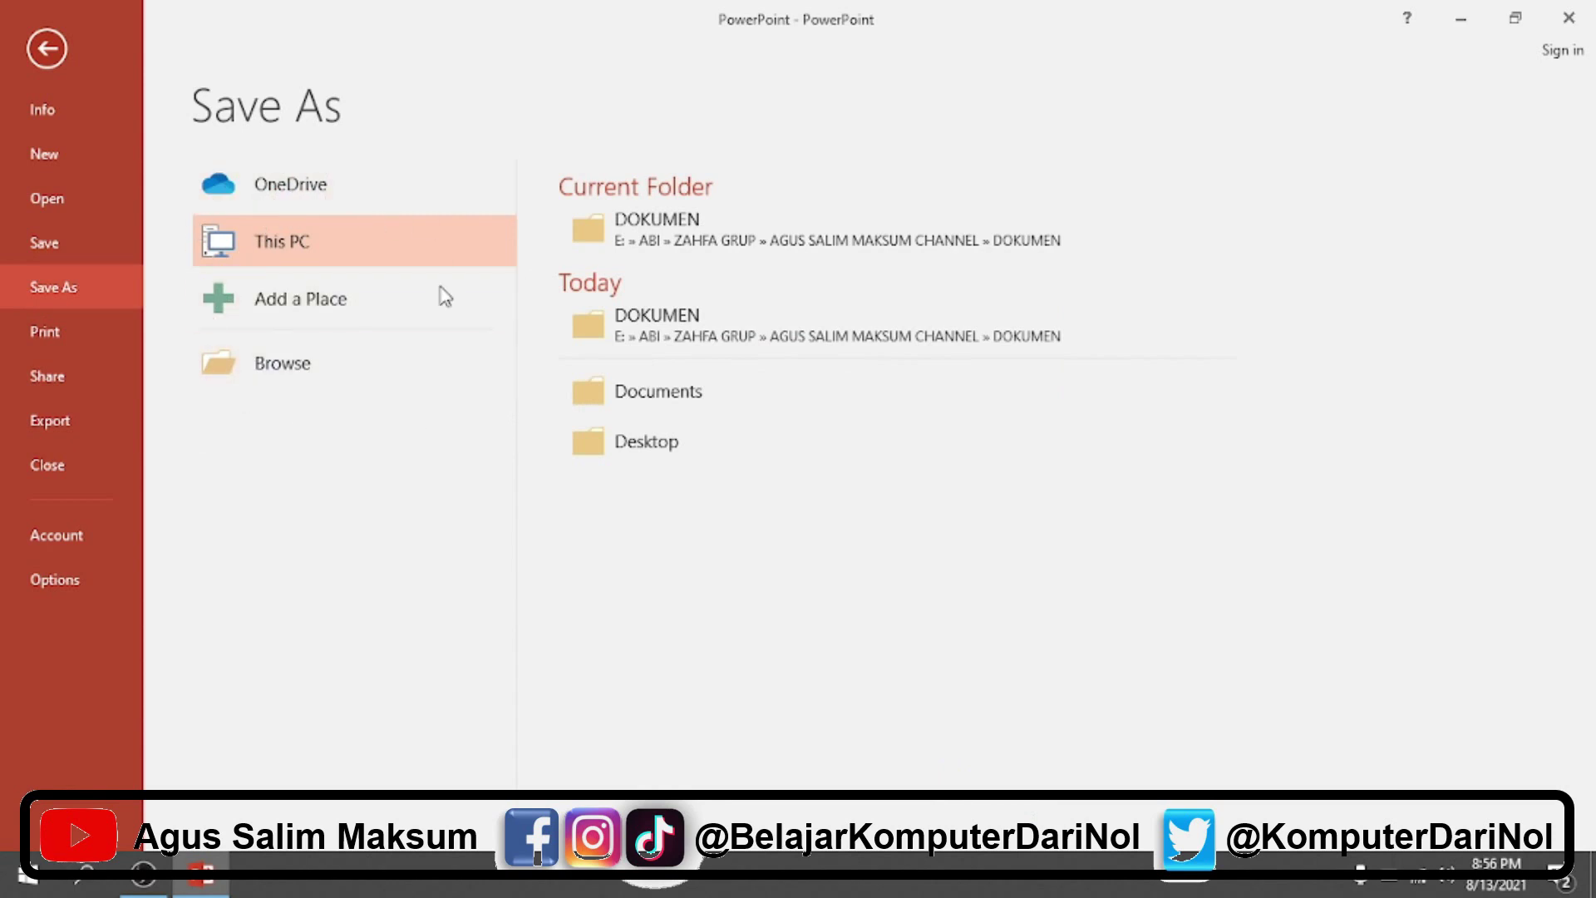
{"action": "left_click", "coordinate": [301, 376]}
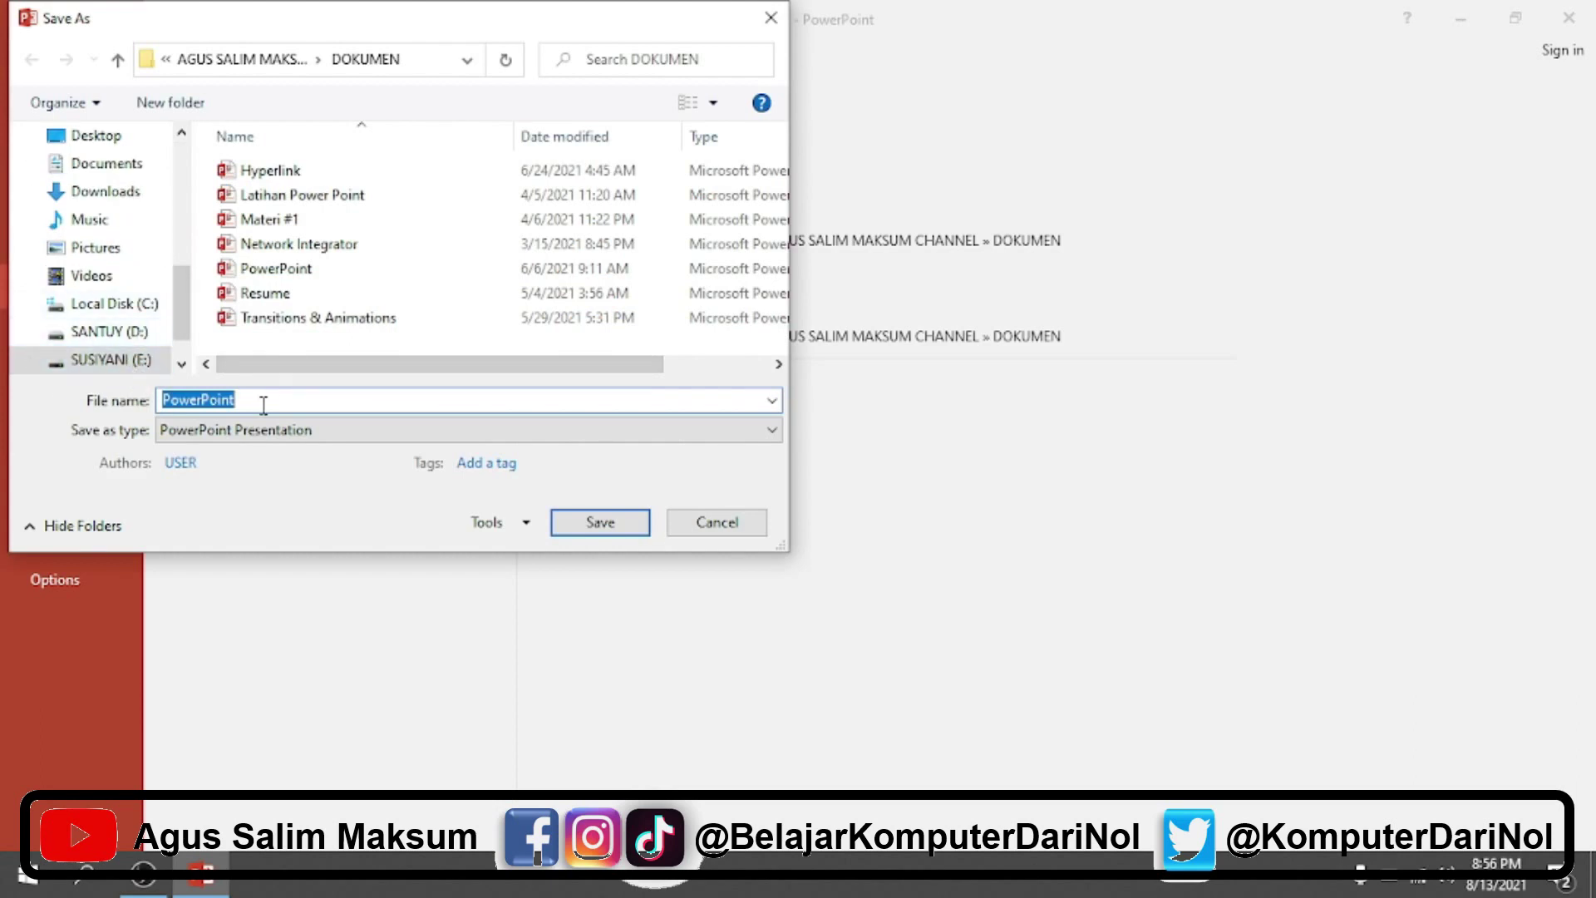
{"action": "type", "text": "Handout Presentasi"}
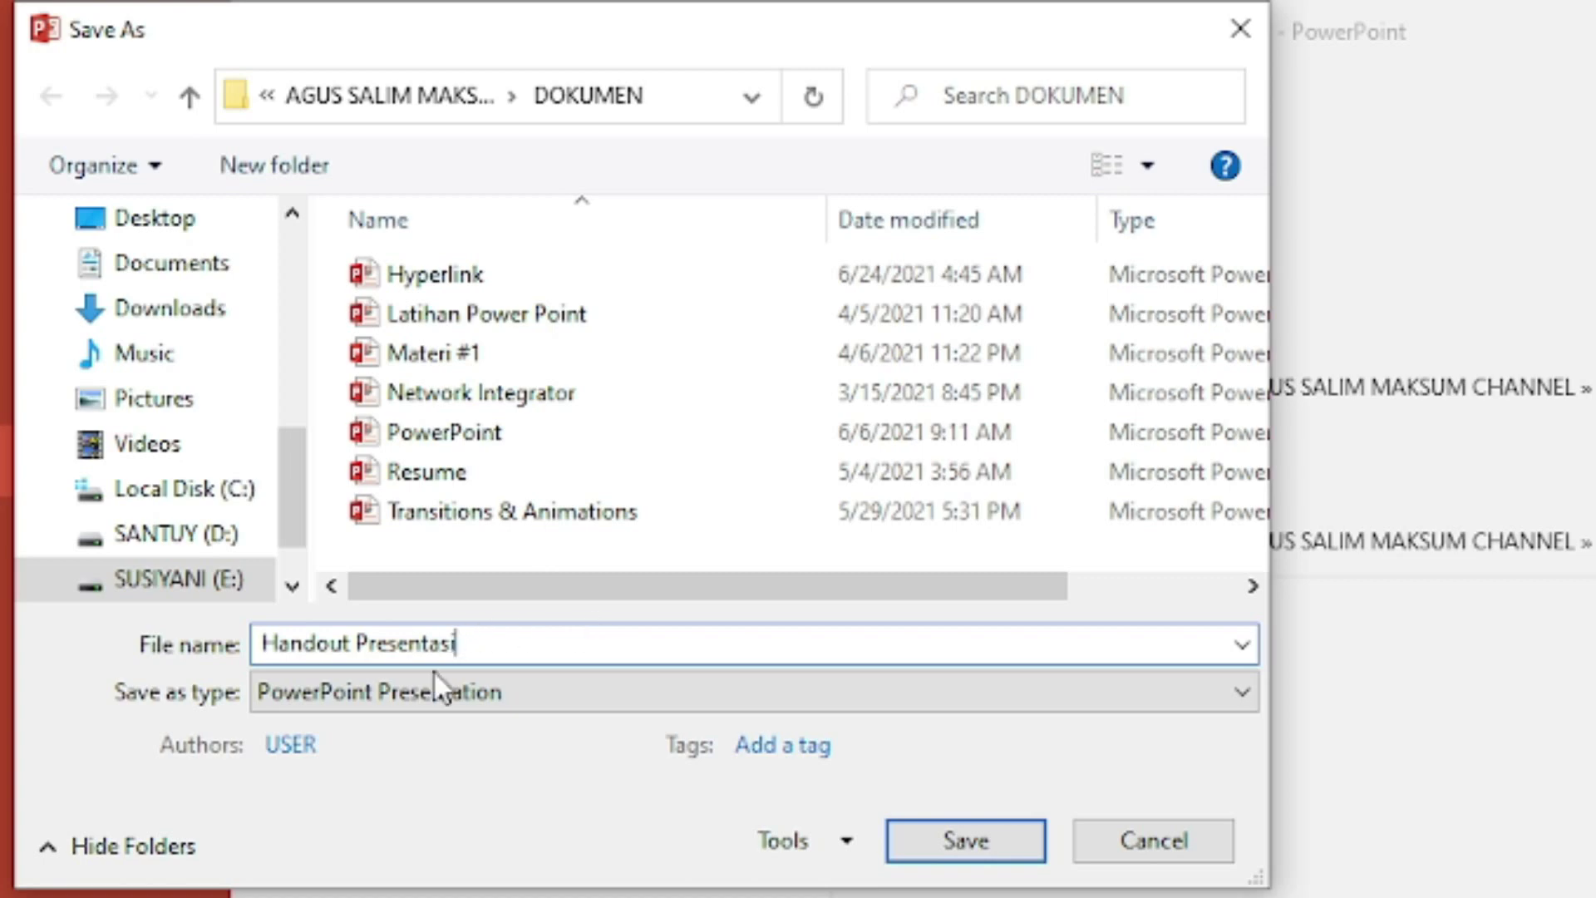
{"action": "left_click", "coordinate": [382, 698]}
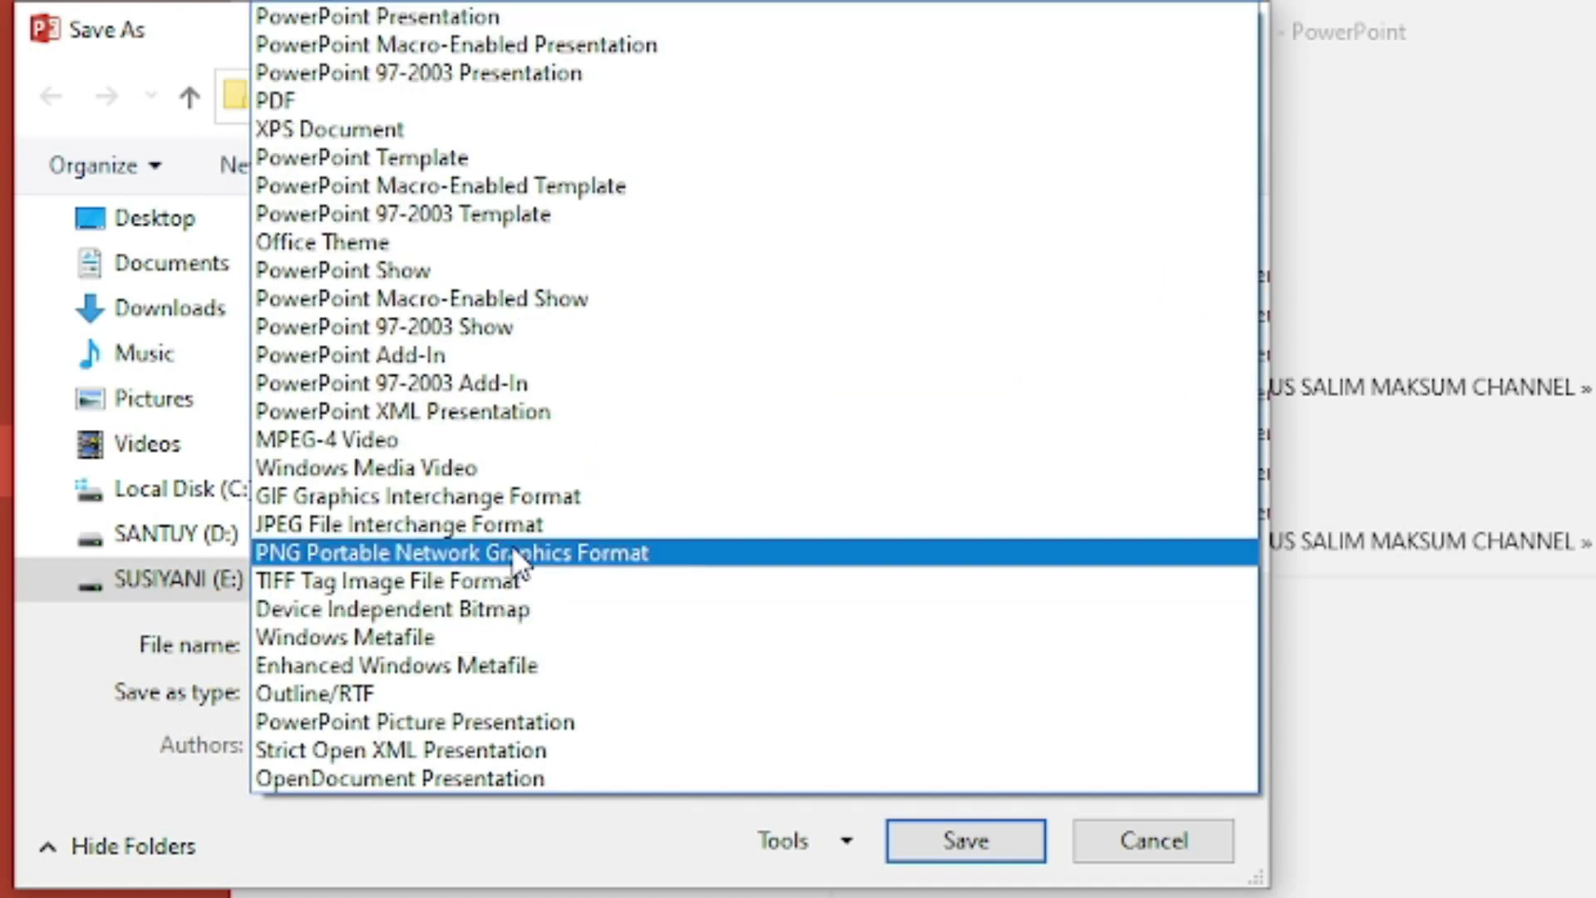
{"action": "left_click", "coordinate": [282, 100]}
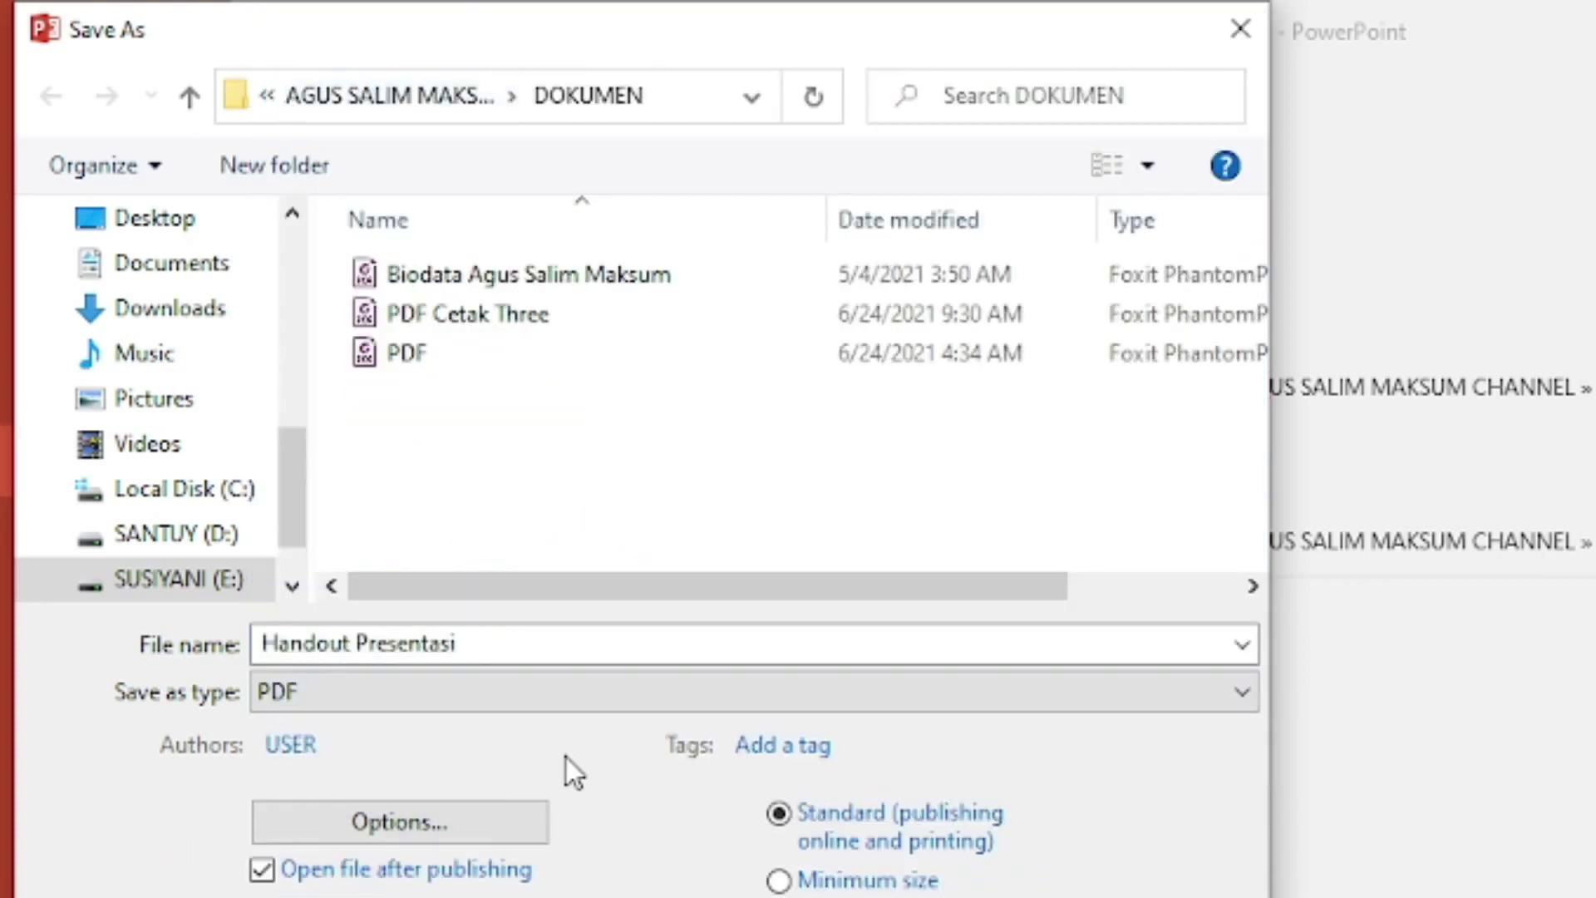
In the PDF options, publish Handouts at 2 slides per page and confirm
{"action": "left_click", "coordinate": [393, 822]}
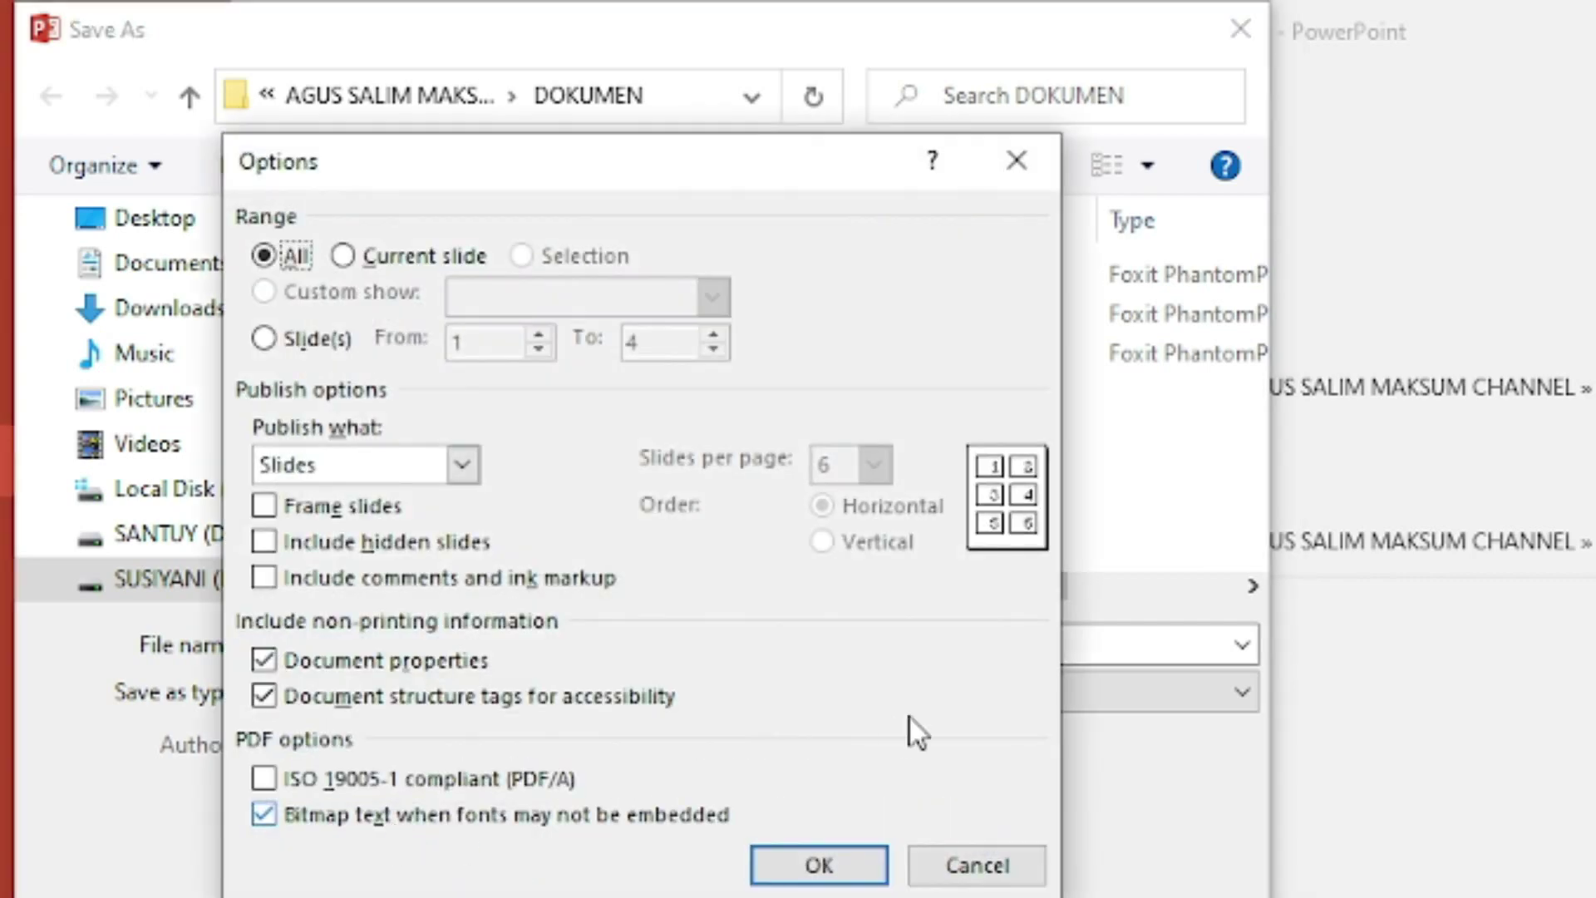
{"action": "left_click", "coordinate": [956, 869]}
{"action": "left_click", "coordinate": [446, 824]}
{"action": "left_click", "coordinate": [464, 467]}
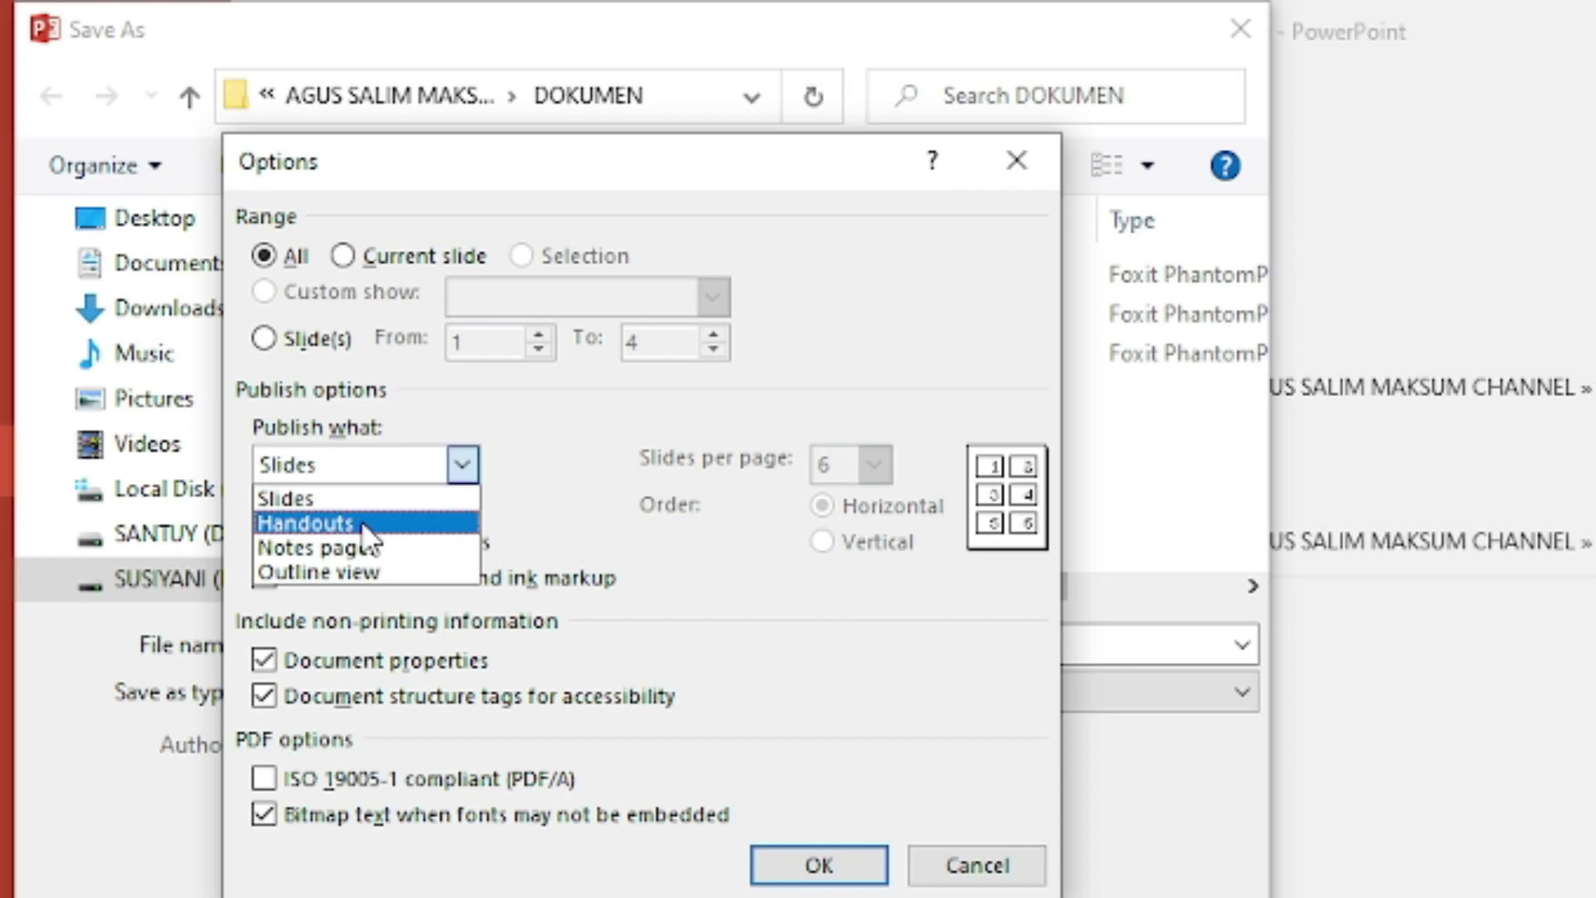
{"action": "left_click", "coordinate": [363, 523]}
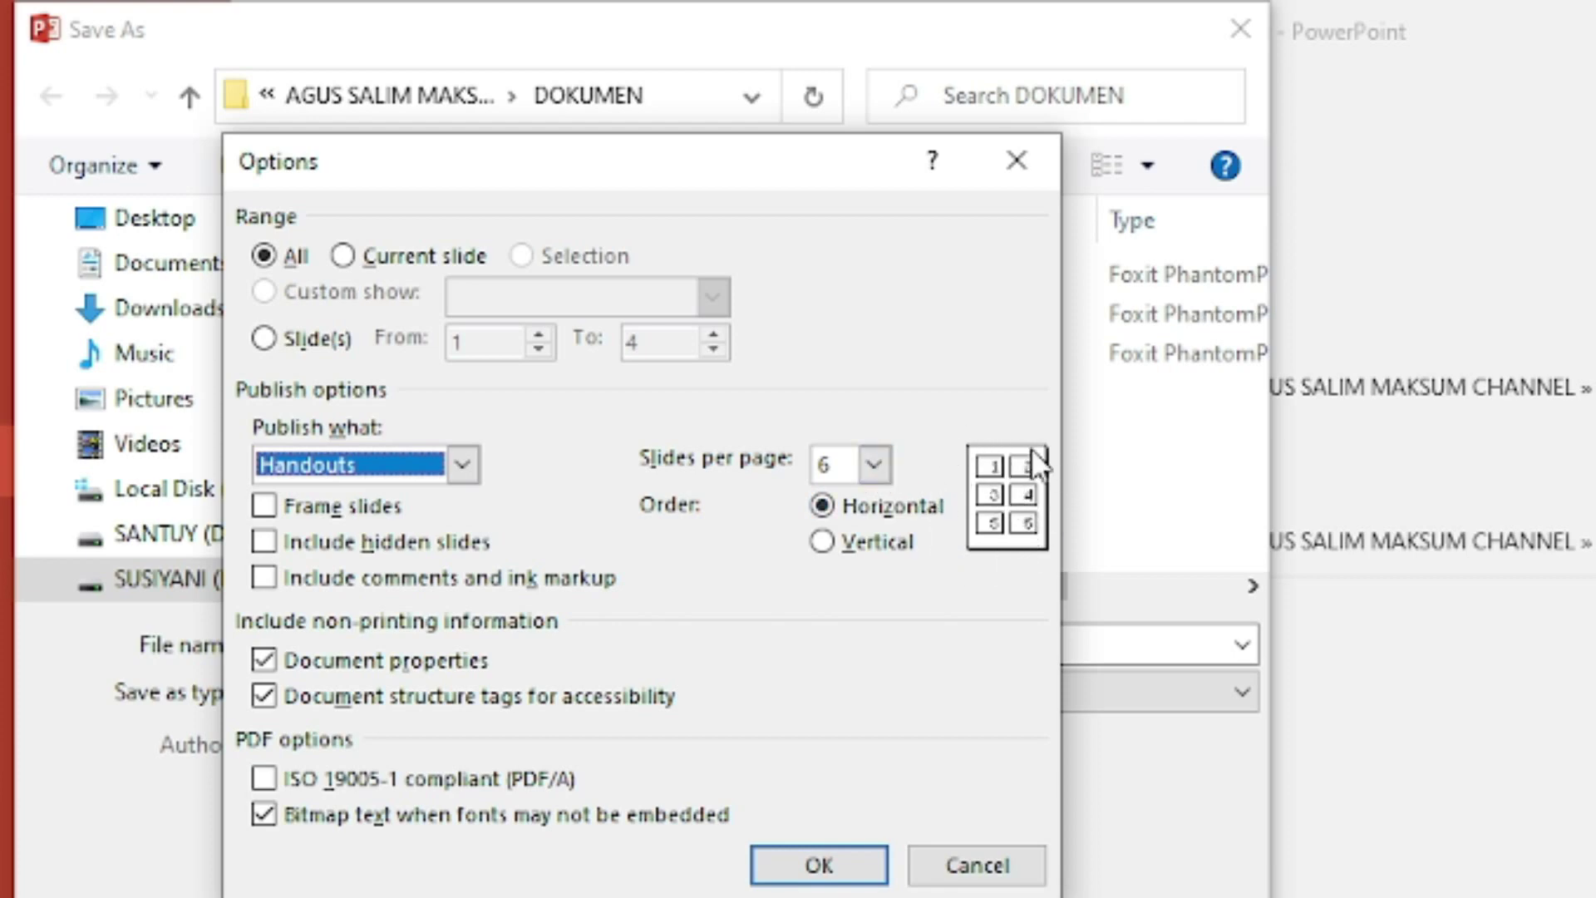
{"action": "left_click", "coordinate": [873, 464]}
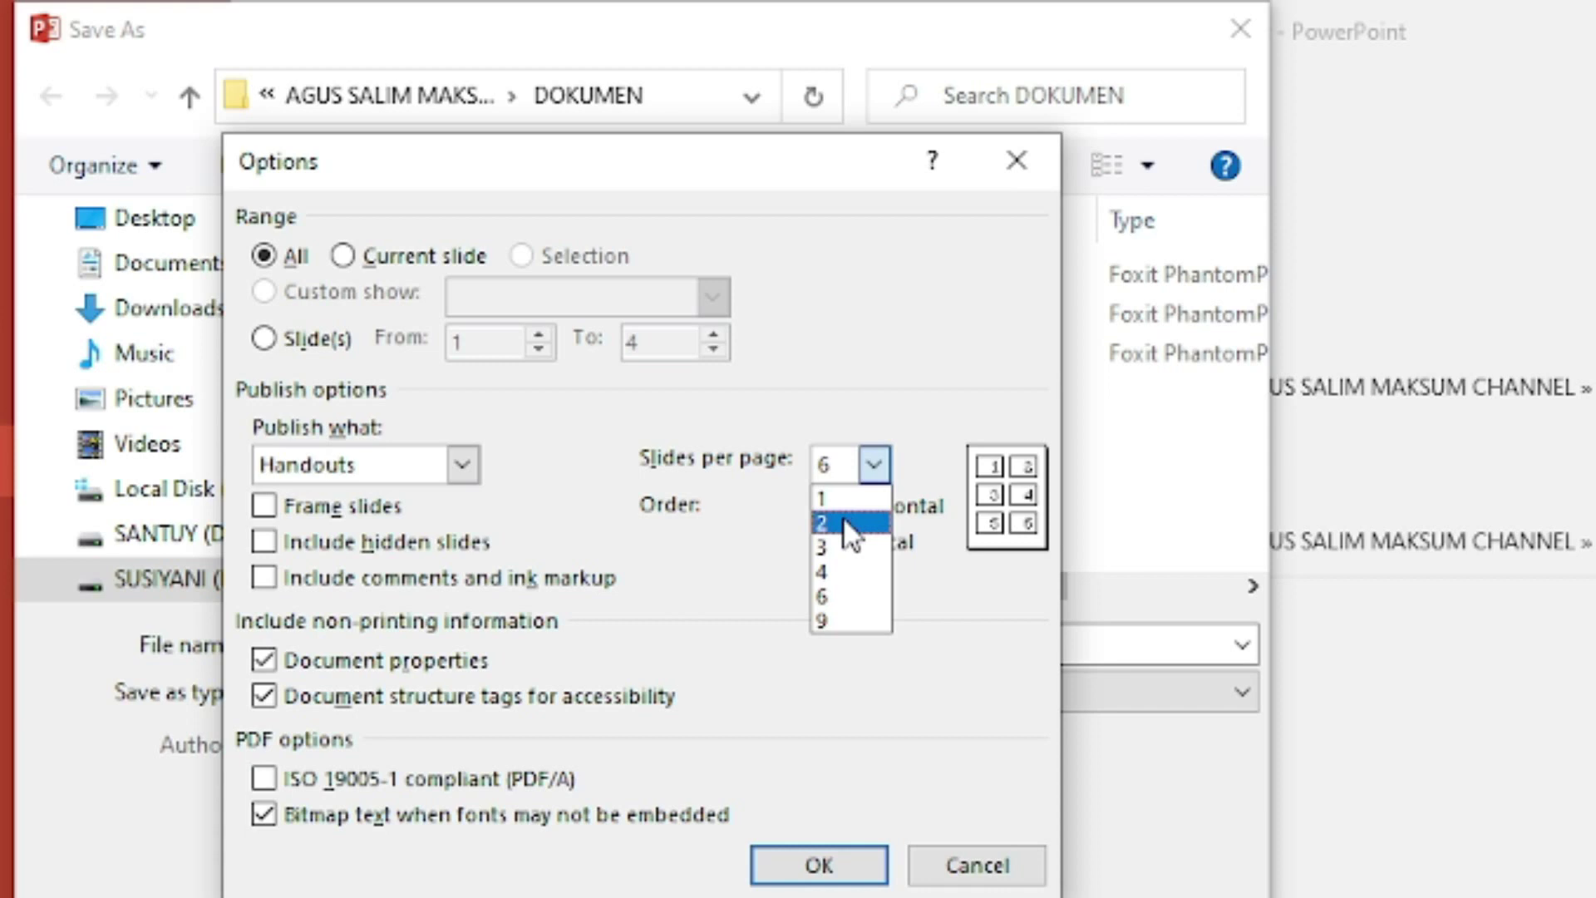
{"action": "left_click", "coordinate": [848, 524]}
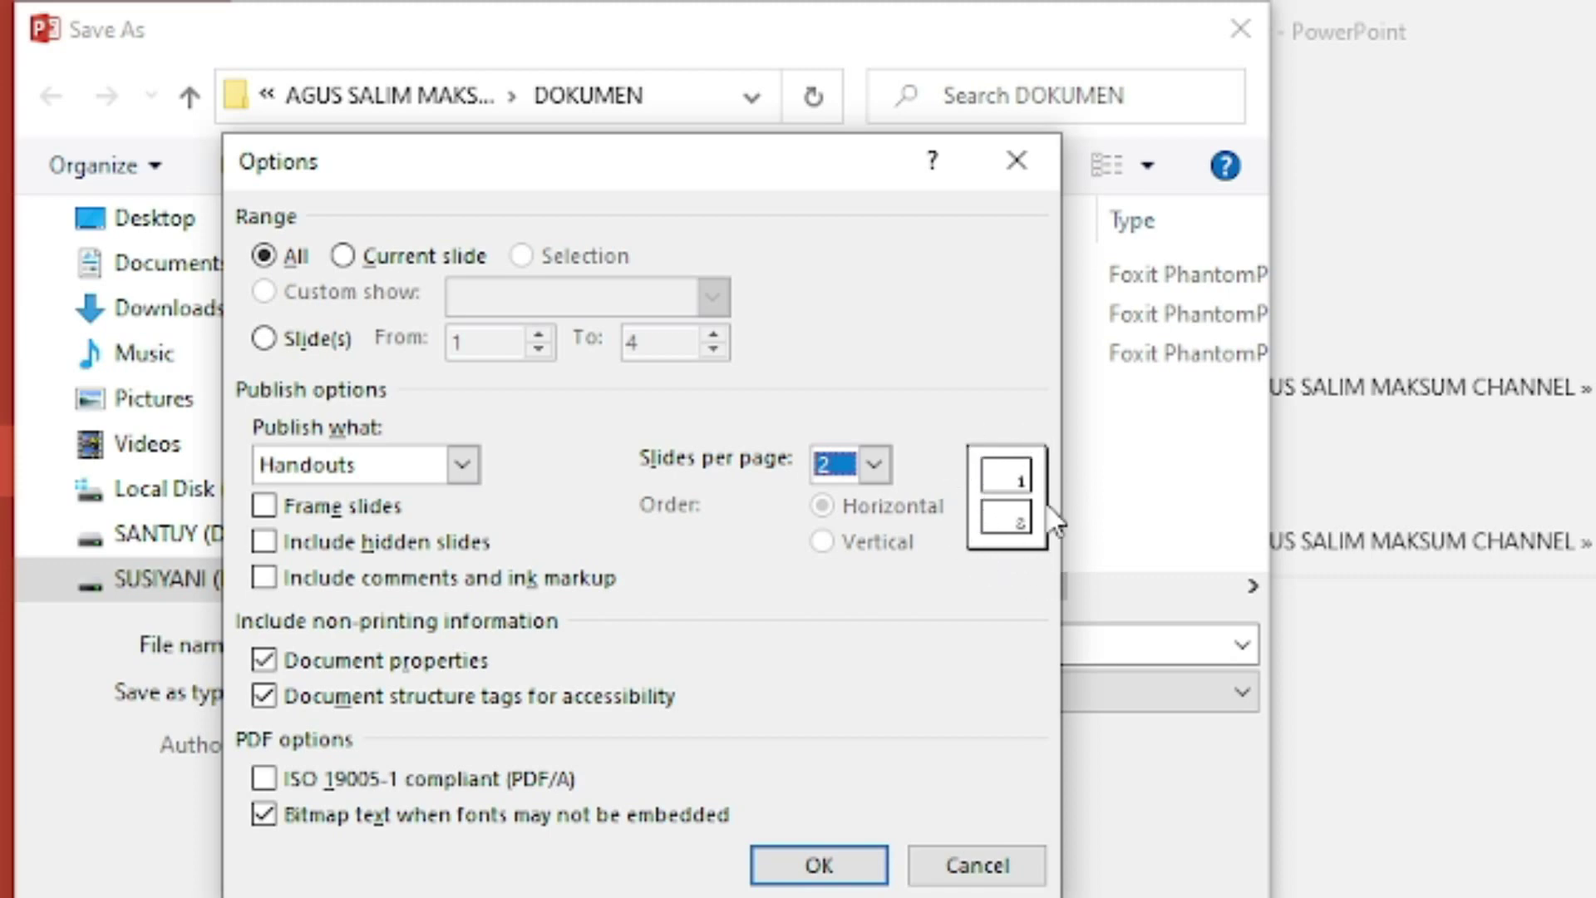
{"action": "left_click", "coordinate": [845, 875]}
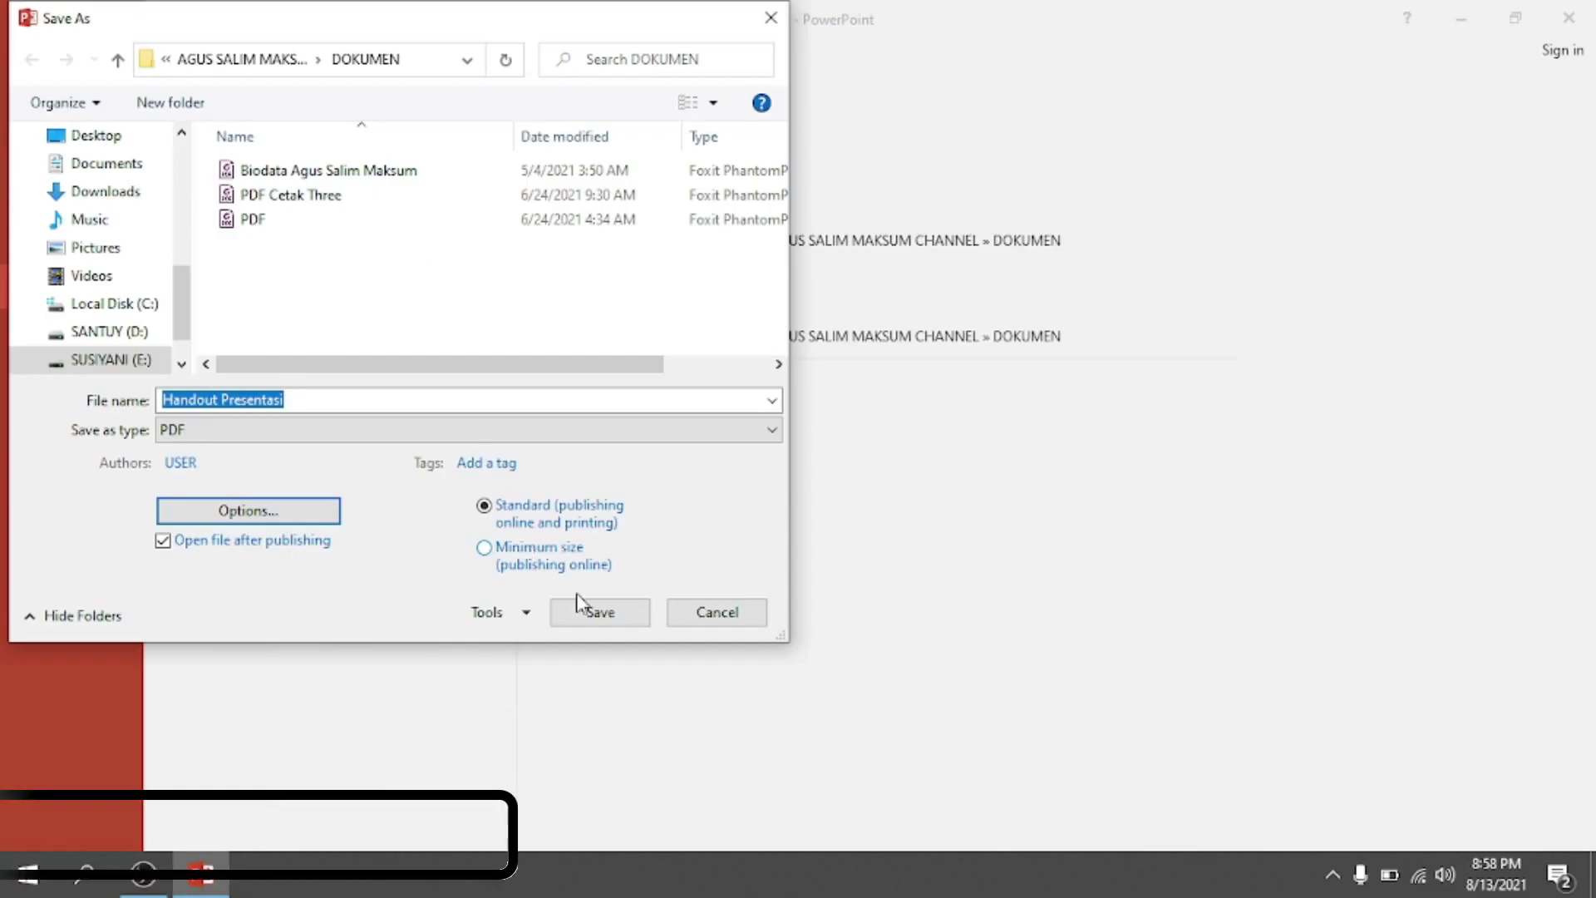
Export the Handout Presentasi PDF and zoom it to 84.36% in Foxit
{"action": "left_click", "coordinate": [605, 623]}
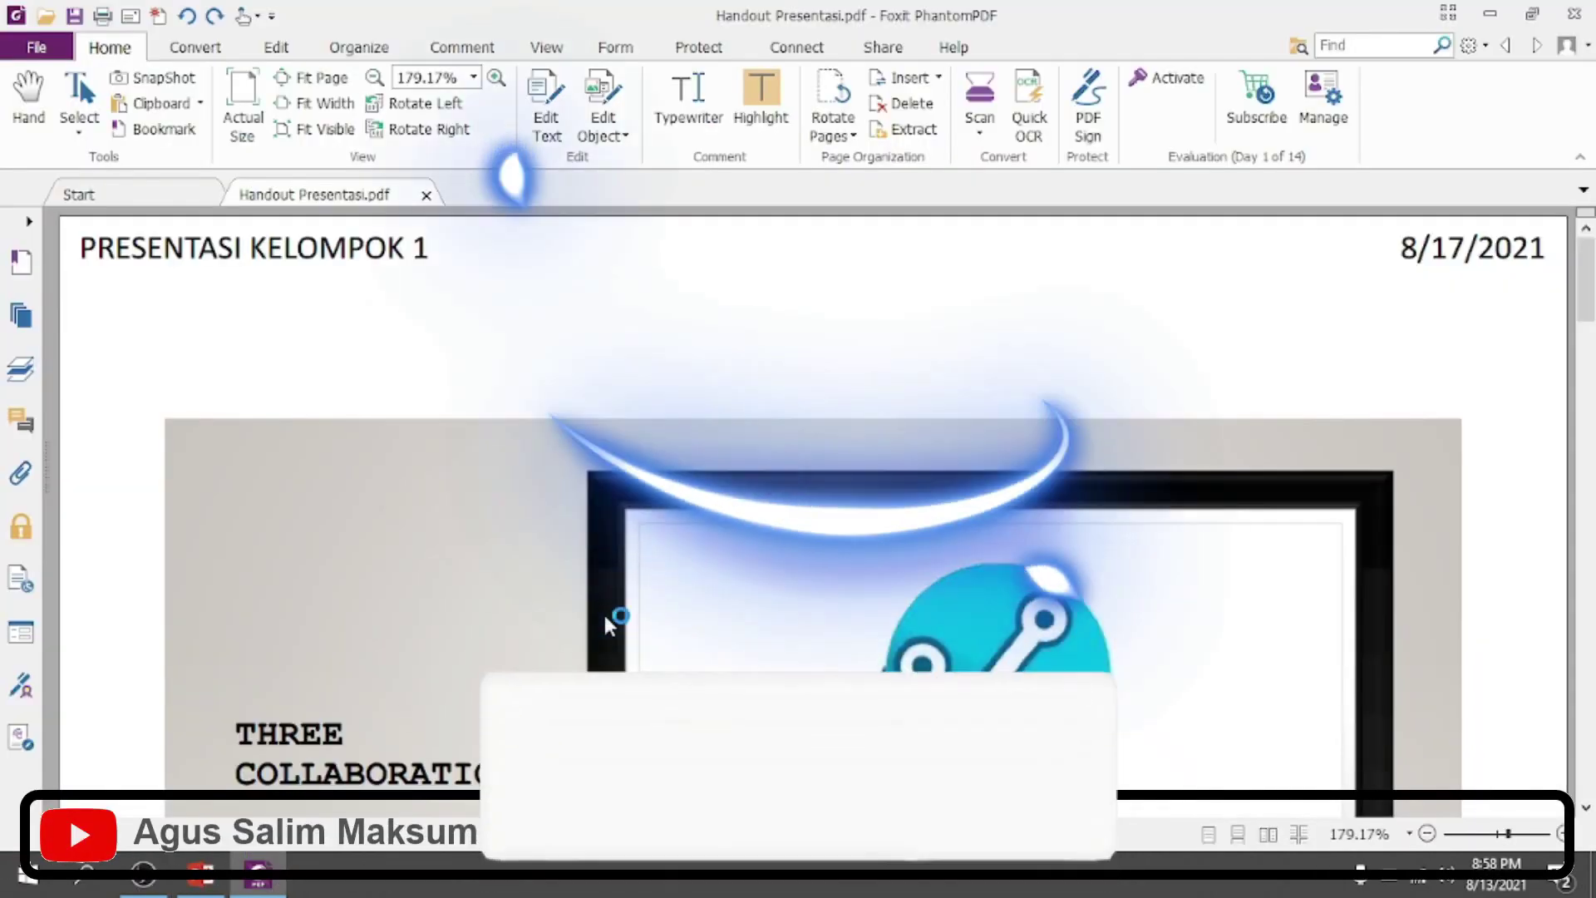
{"action": "left_click", "coordinate": [1428, 835]}
{"action": "left_click", "coordinate": [1428, 834]}
{"action": "left_click", "coordinate": [1427, 835]}
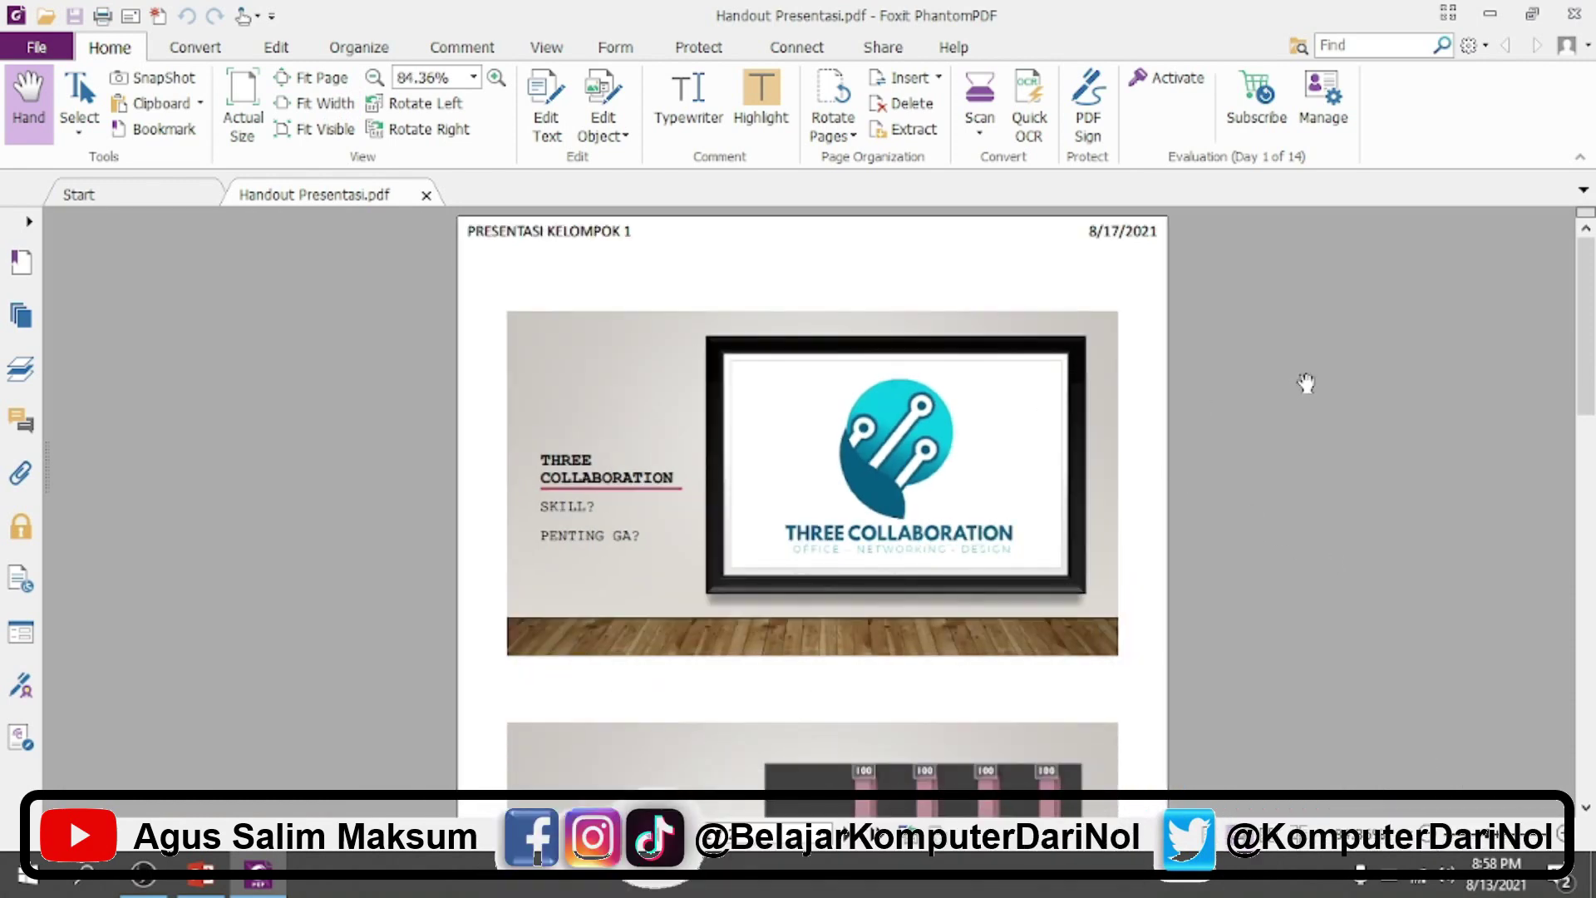
Scroll through the PDF pages to check the header, fixed date and footer
{"action": "scroll", "coordinate": [1590, 346], "scroll_direction": "down", "scroll_amount": 2}
{"action": "scroll", "coordinate": [1592, 346], "scroll_direction": "down", "scroll_amount": 2}
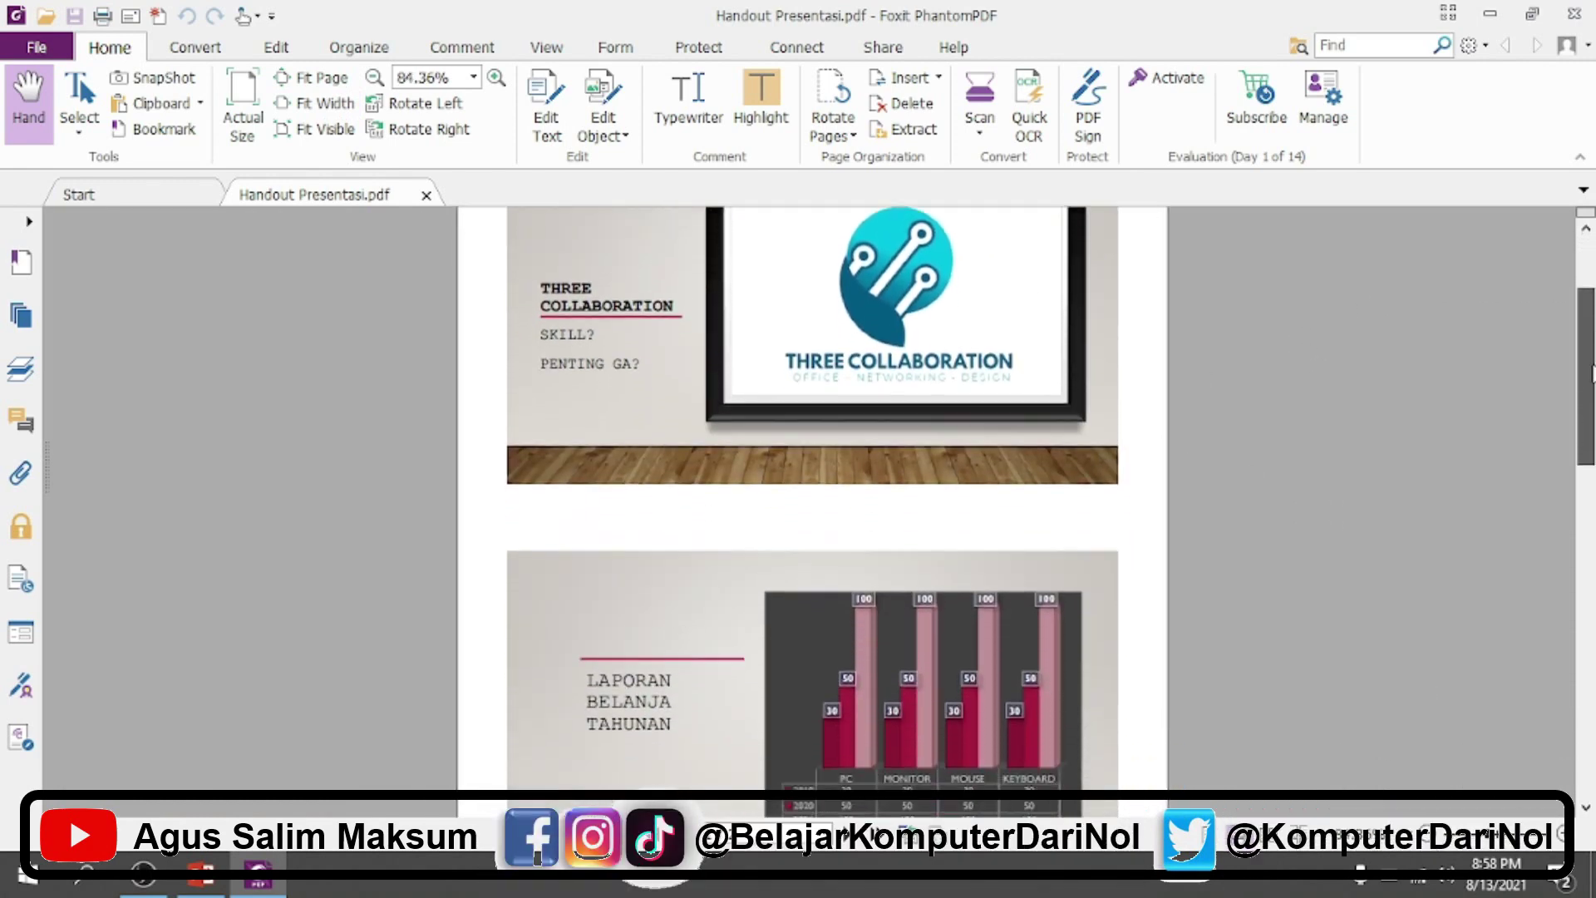
{"action": "scroll", "coordinate": [1592, 346], "scroll_direction": "down", "scroll_amount": 2}
{"action": "scroll", "coordinate": [1592, 324], "scroll_direction": "up", "scroll_amount": 6}
{"action": "scroll", "coordinate": [1592, 311], "scroll_direction": "down", "scroll_amount": 10}
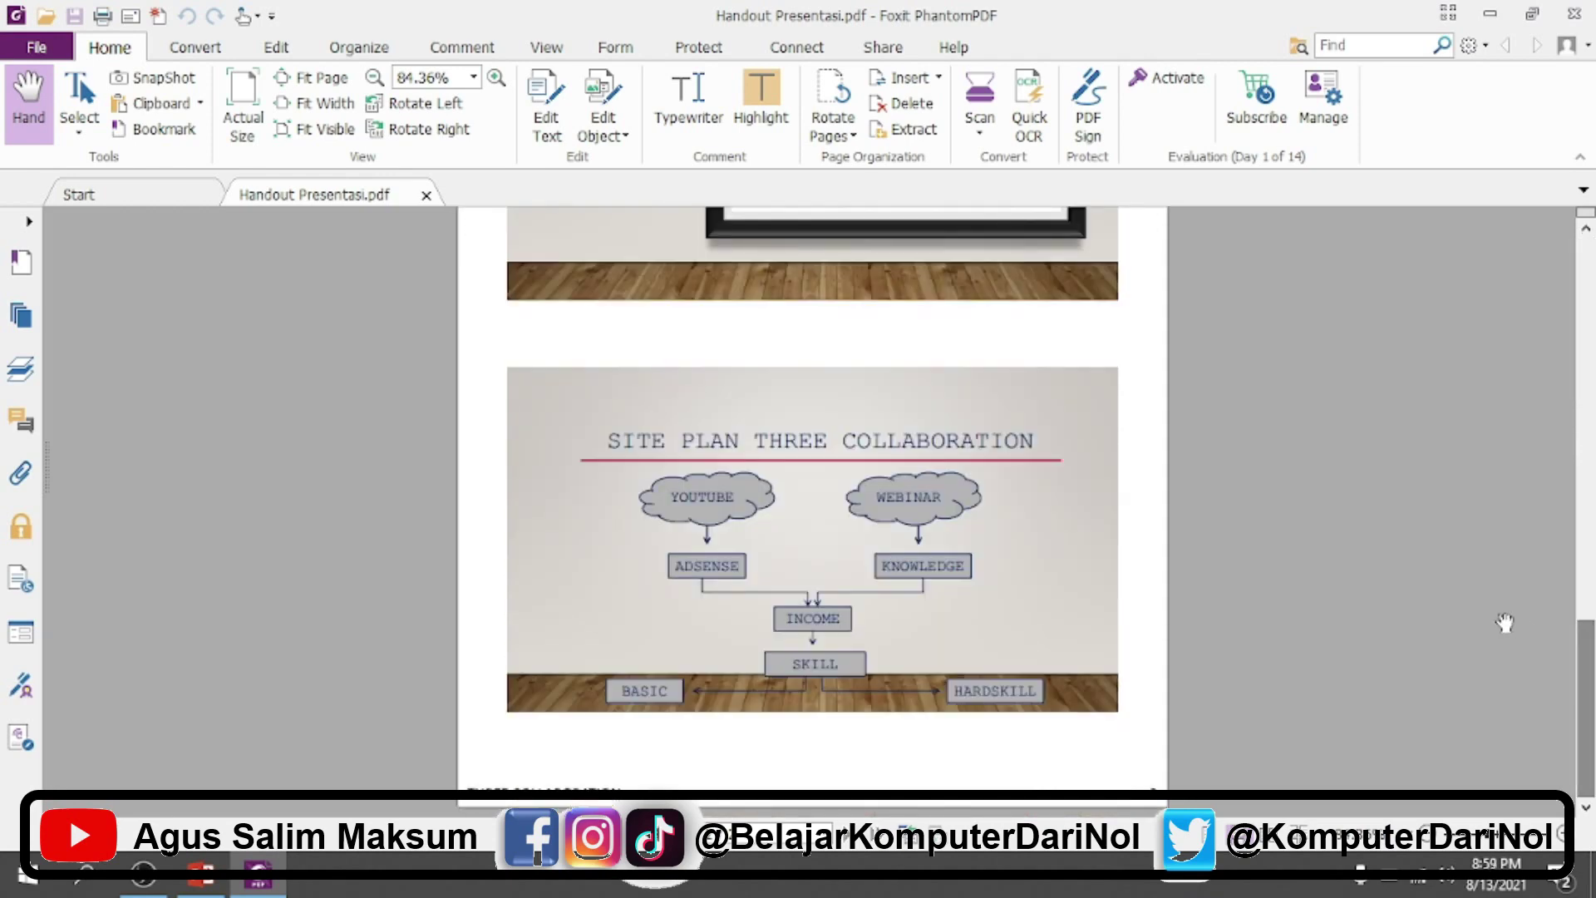
{"action": "scroll", "coordinate": [1047, 521], "scroll_direction": "up", "scroll_amount": 5}
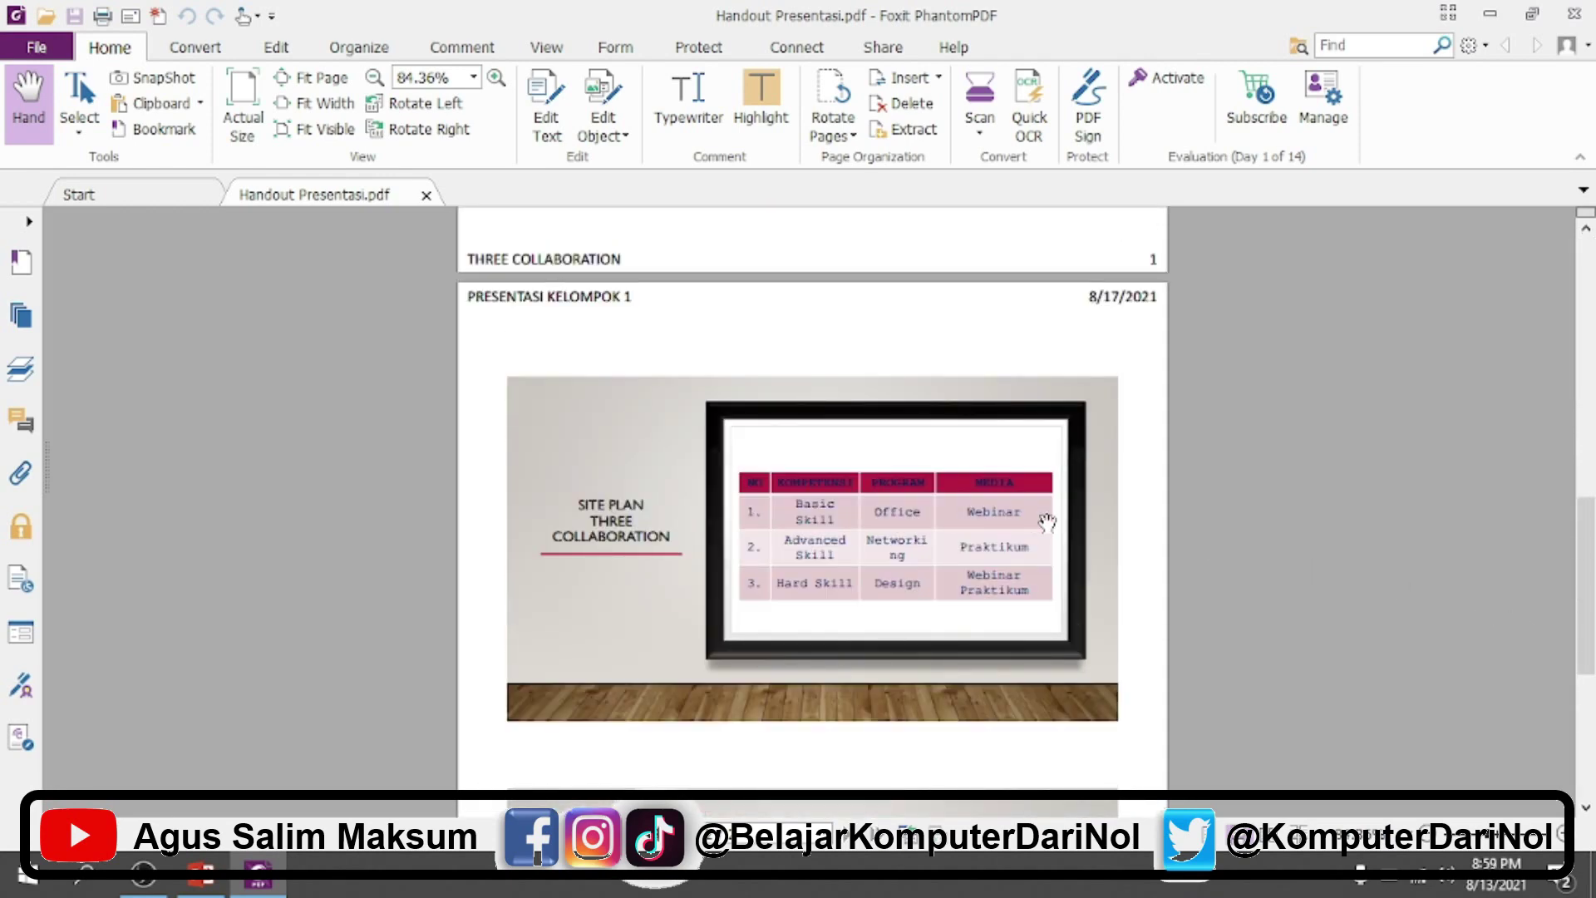
From Foxit's Print dialog, keep Canon E410 series as the printer and bring up its Properties
{"action": "key", "text": "ctrl+p"}
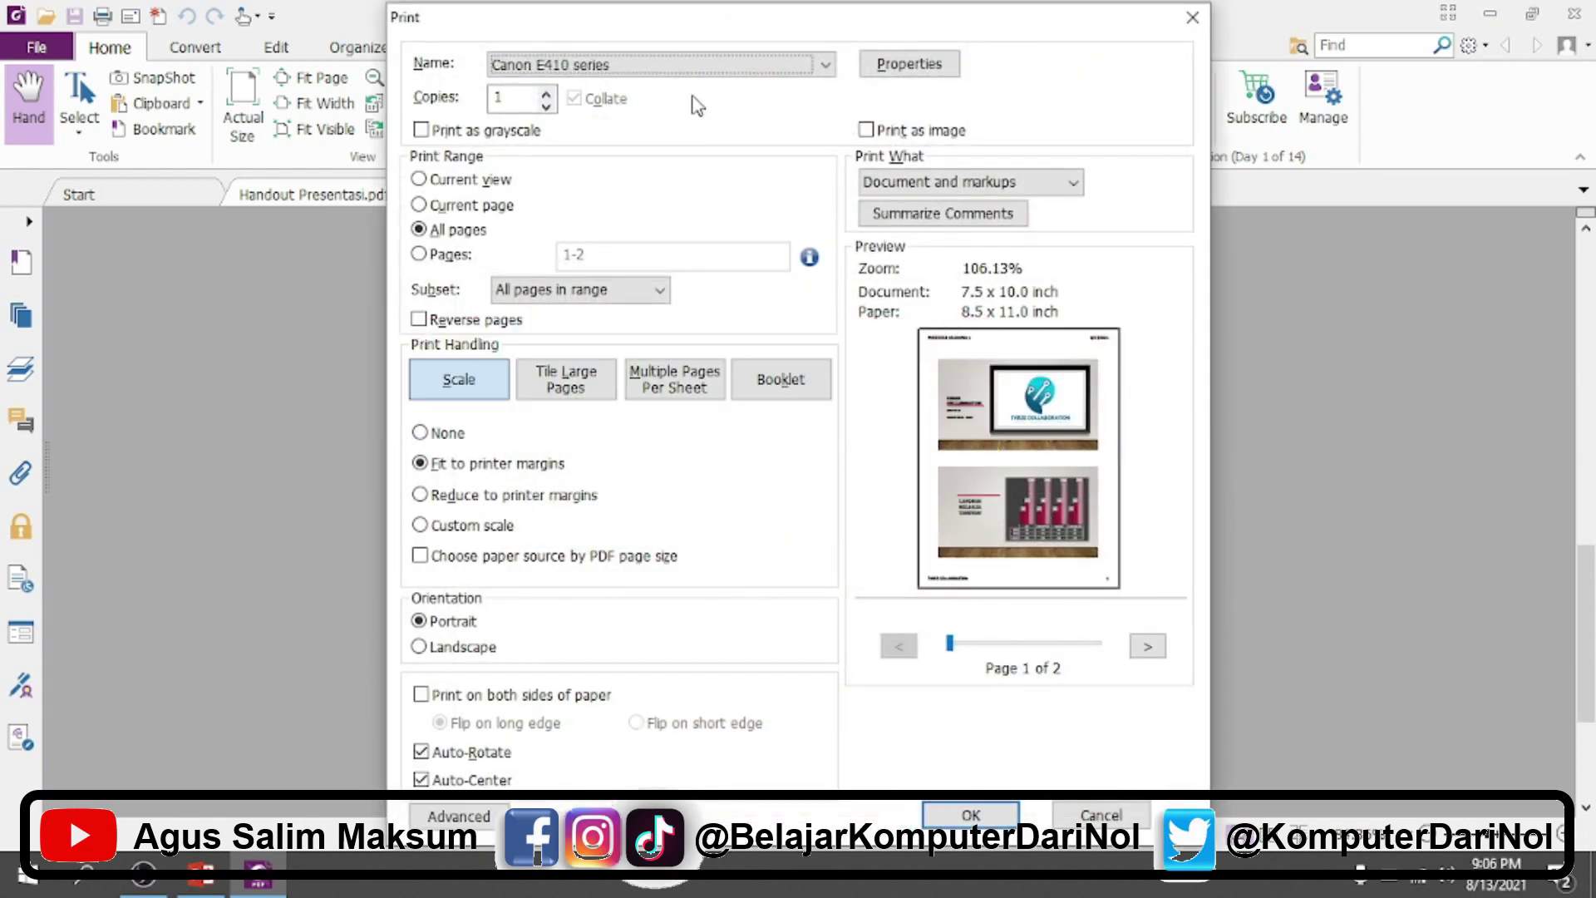
{"action": "left_click", "coordinate": [827, 64]}
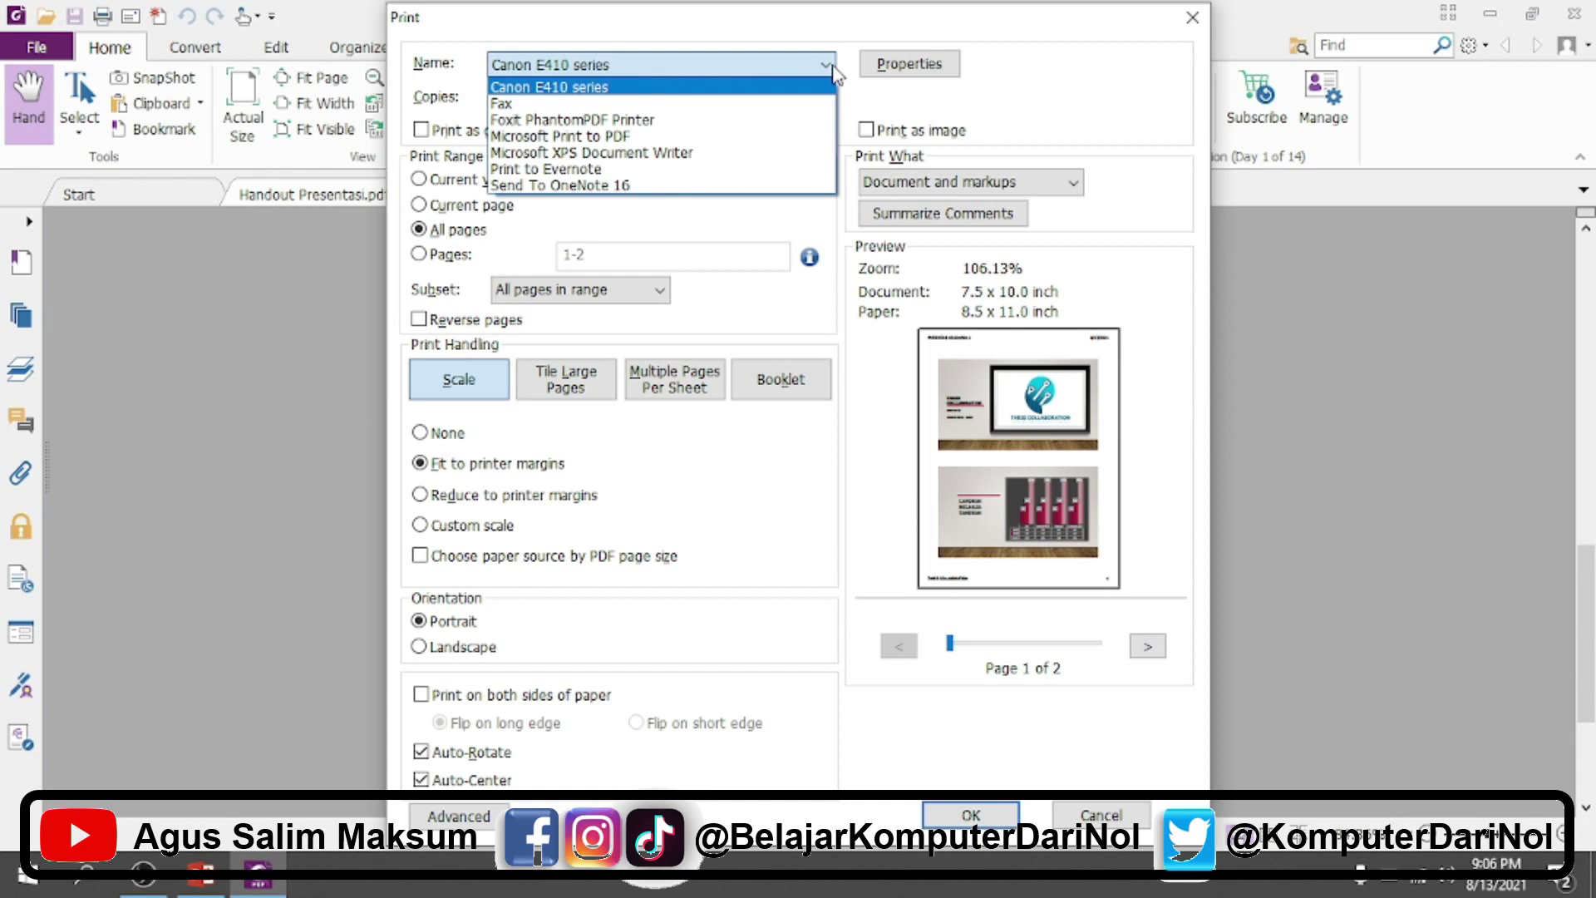
{"action": "left_click", "coordinate": [831, 65]}
{"action": "left_click", "coordinate": [831, 64]}
{"action": "left_click", "coordinate": [831, 67]}
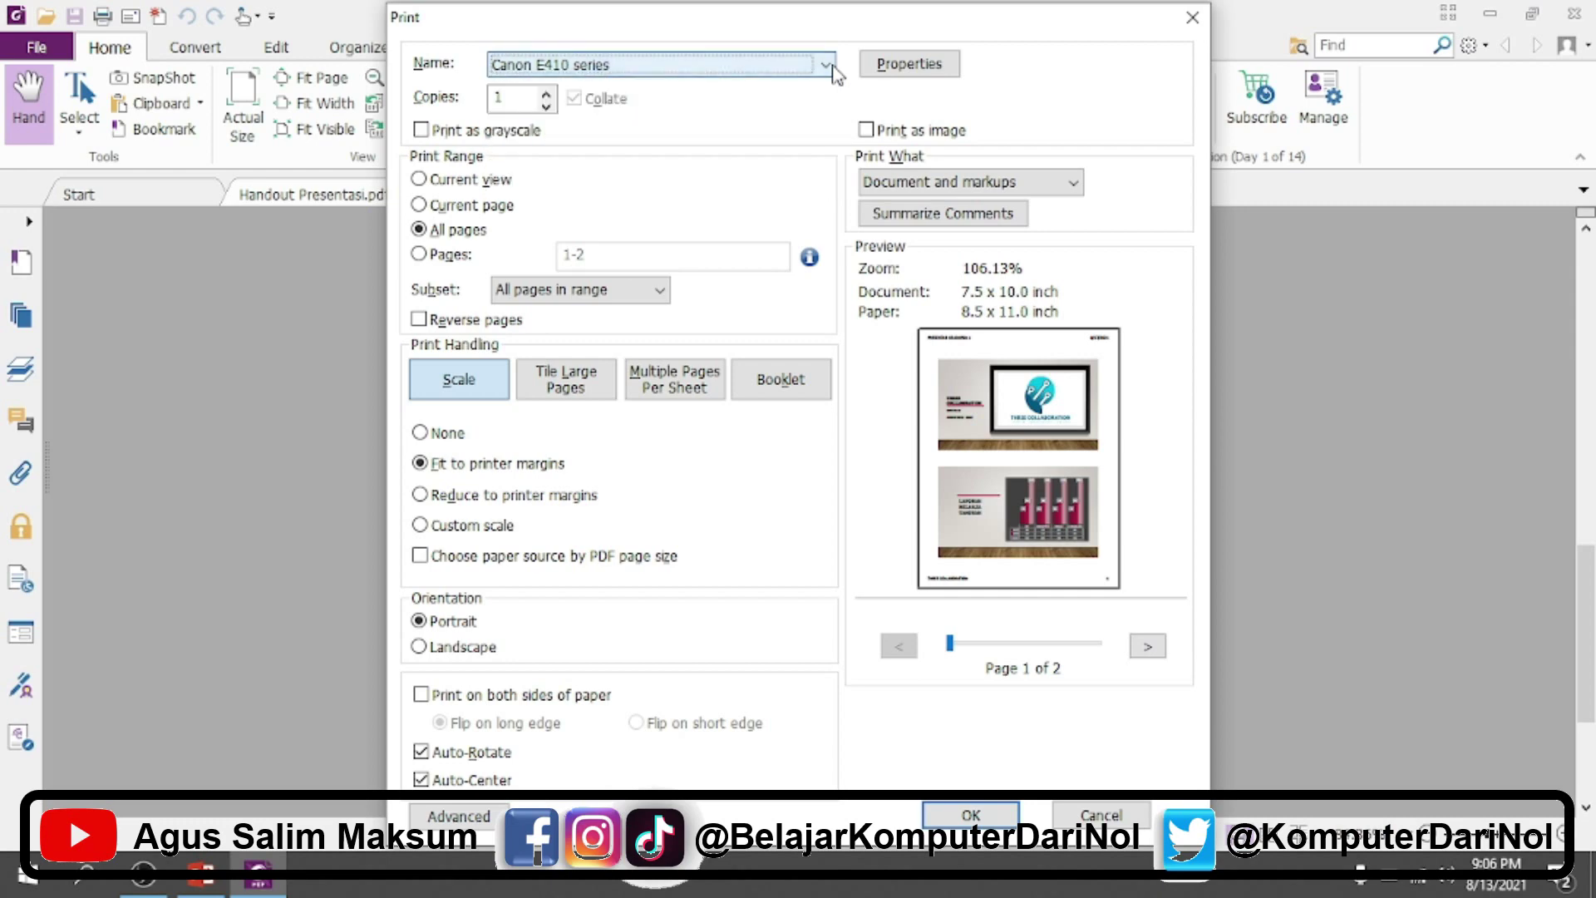
{"action": "left_click", "coordinate": [921, 75]}
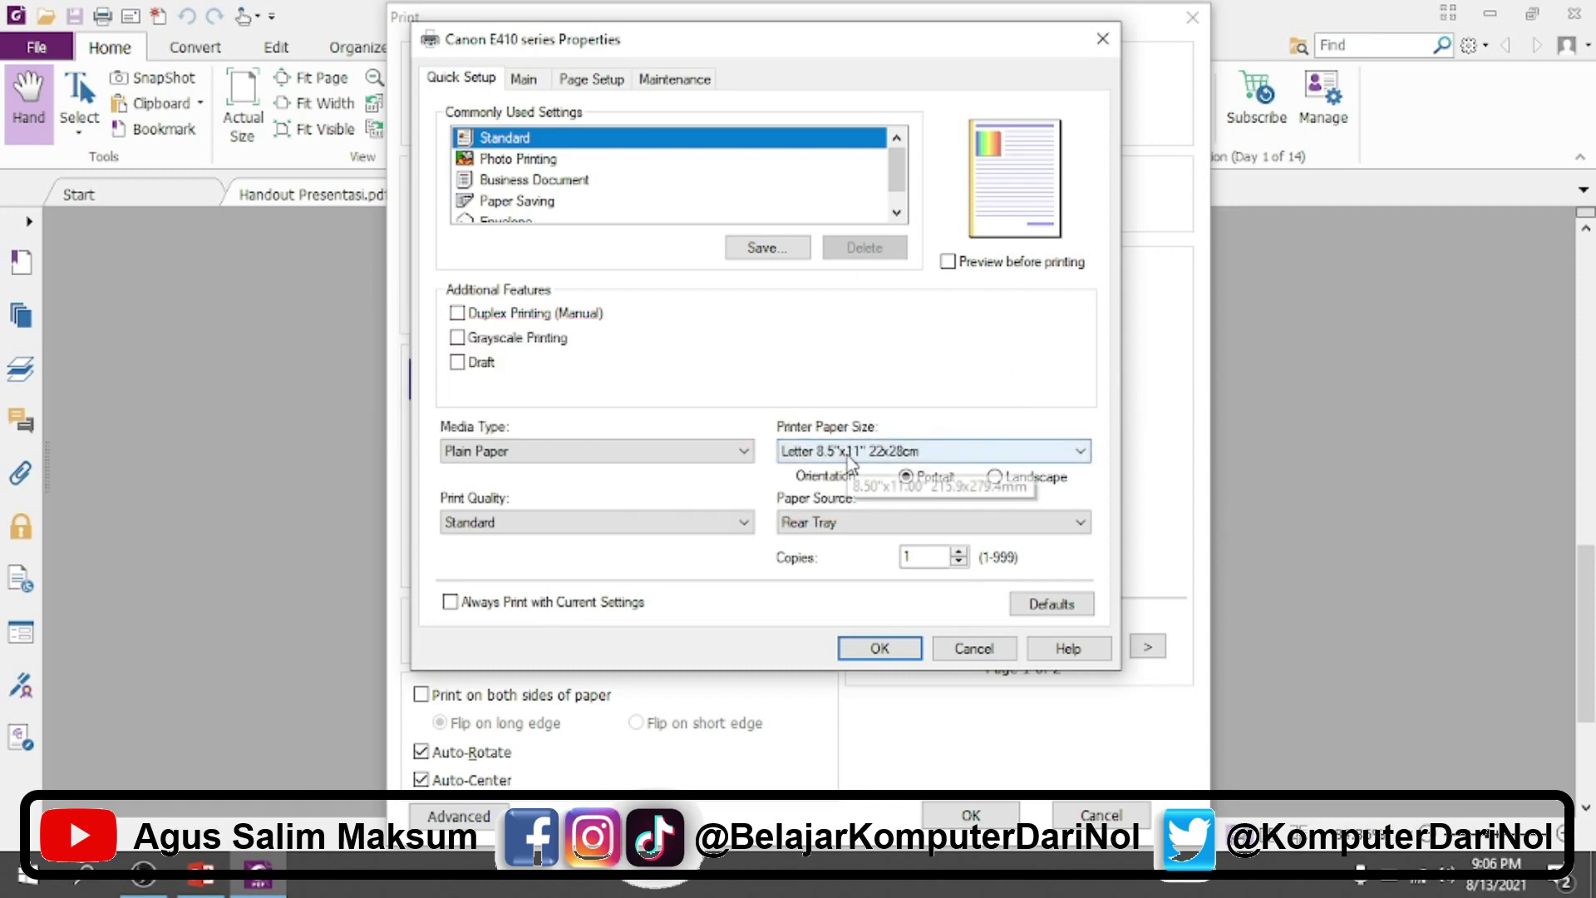
Set the Canon printer paper size to Legal 8.5"x14" and confirm the printer settings
{"action": "left_click", "coordinate": [852, 457]}
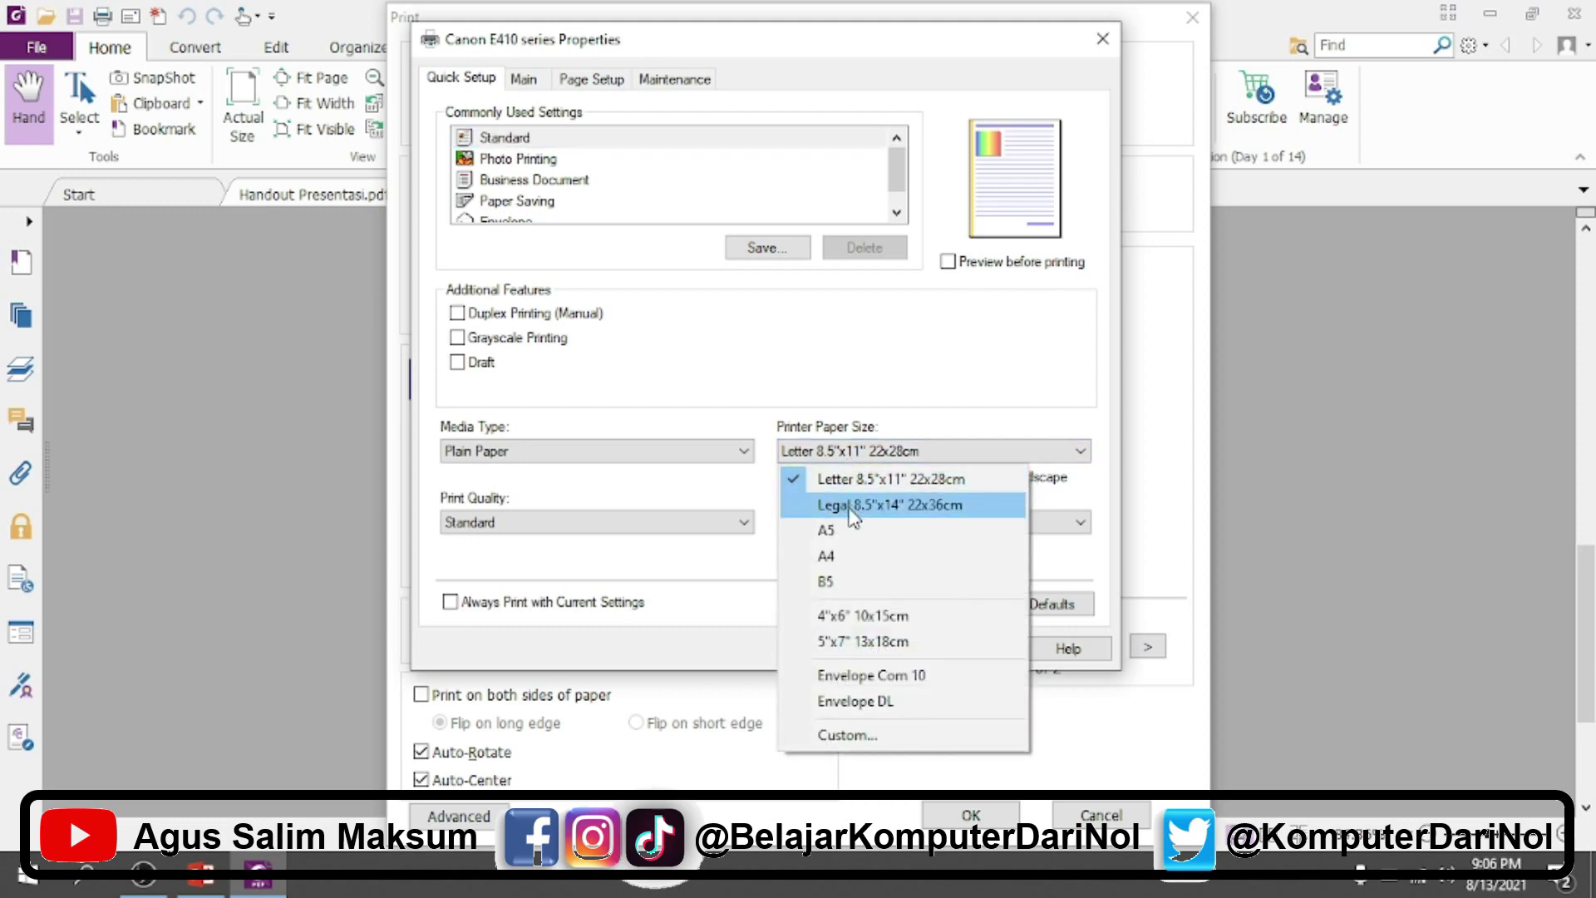
{"action": "left_click", "coordinate": [851, 507]}
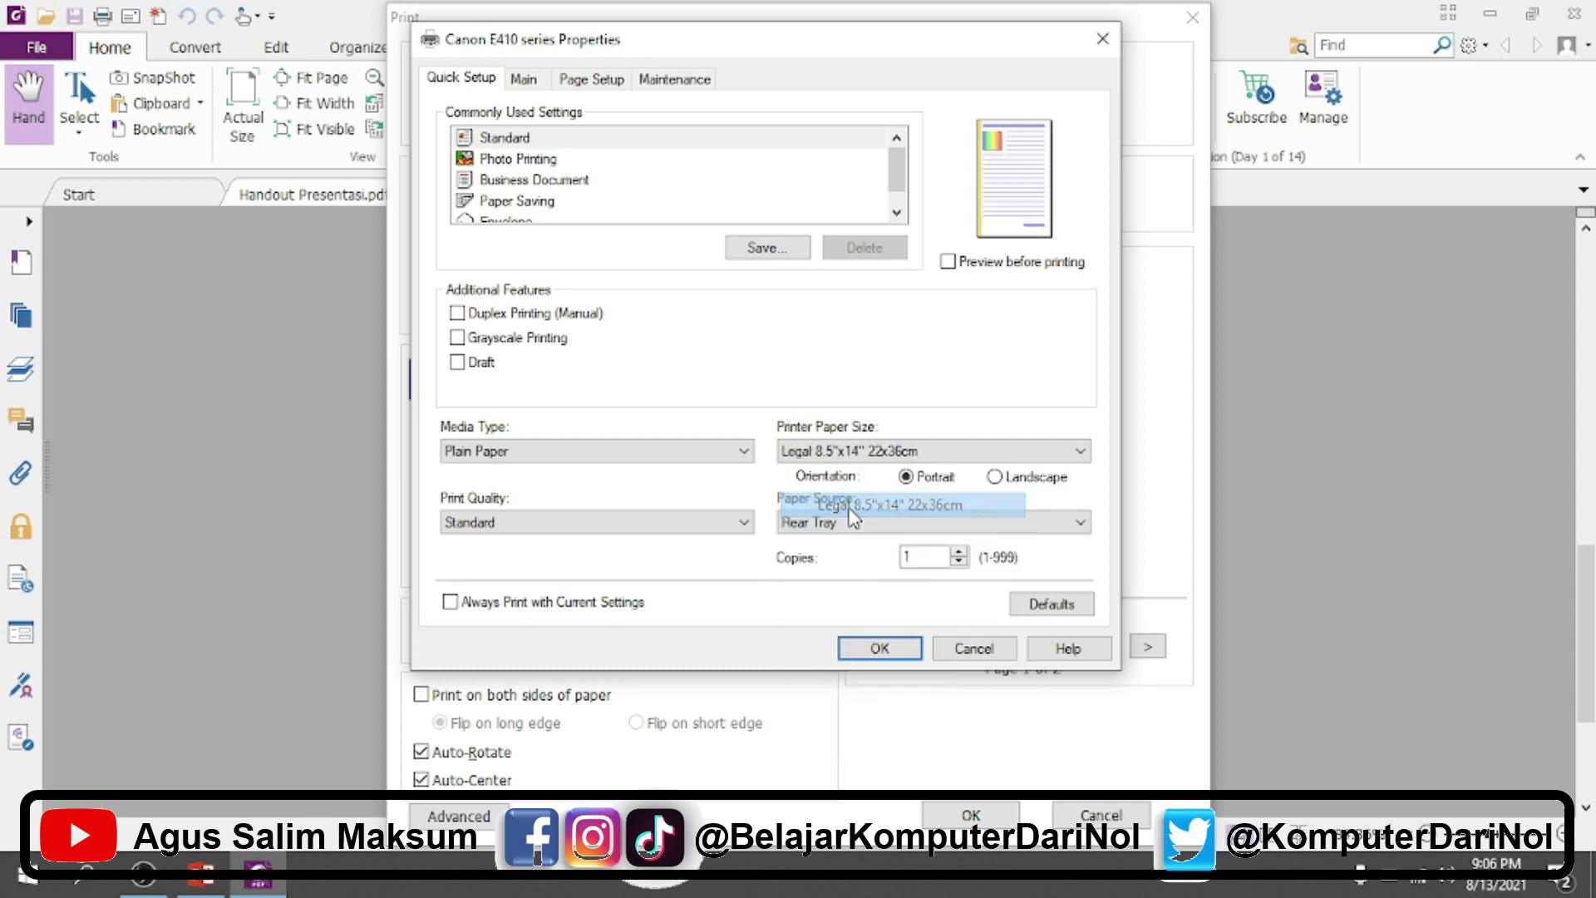
{"action": "left_click", "coordinate": [819, 457]}
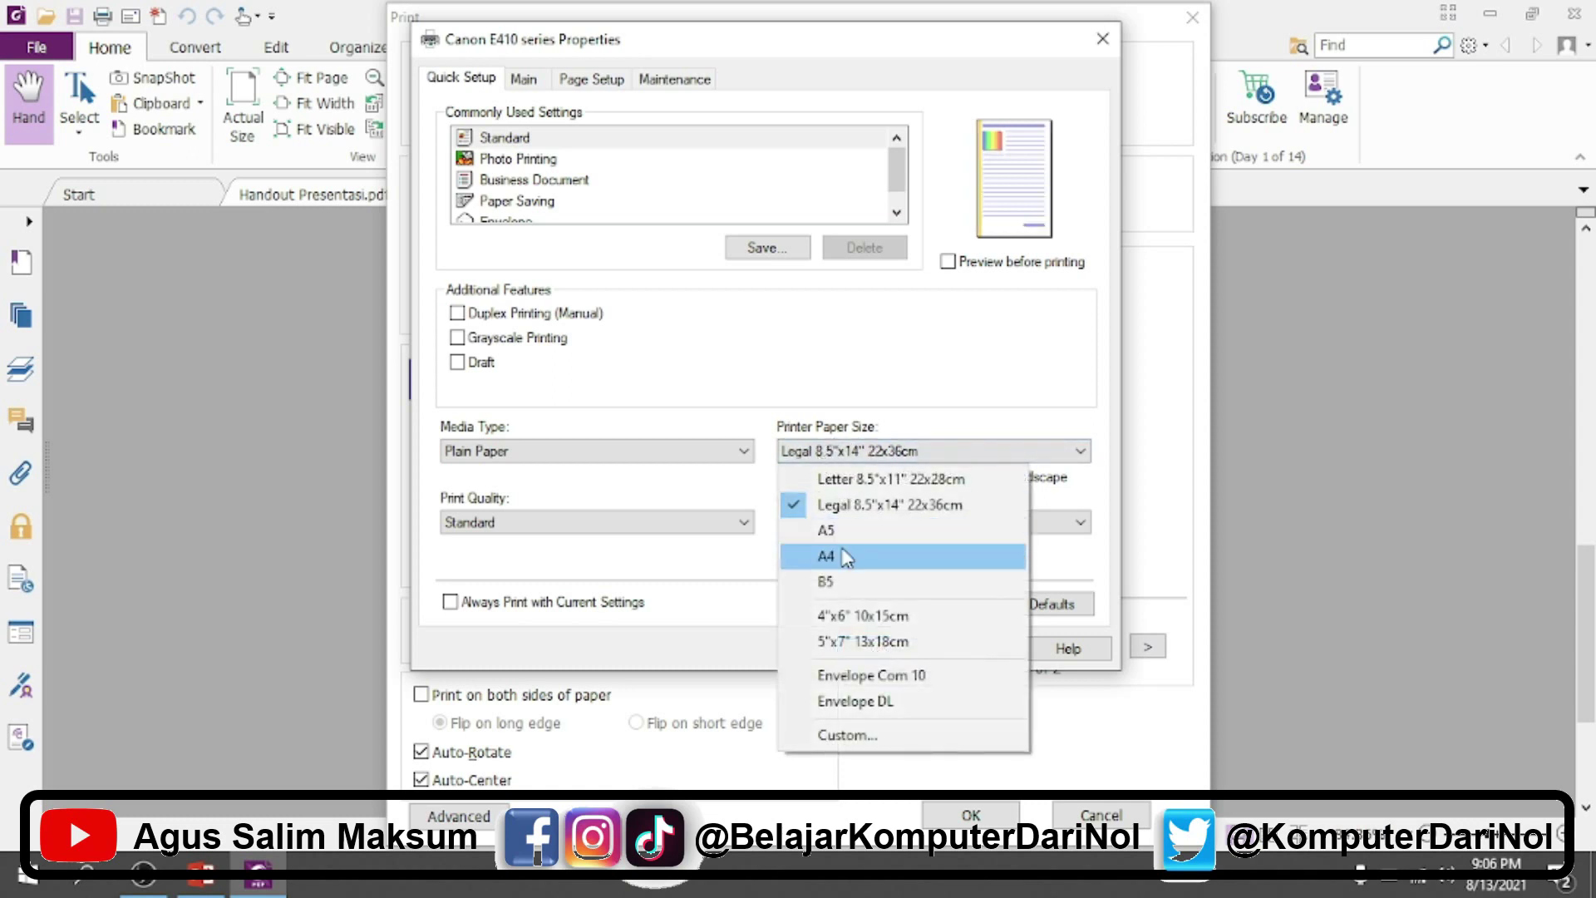
{"action": "left_click", "coordinate": [847, 557]}
{"action": "left_click", "coordinate": [858, 455]}
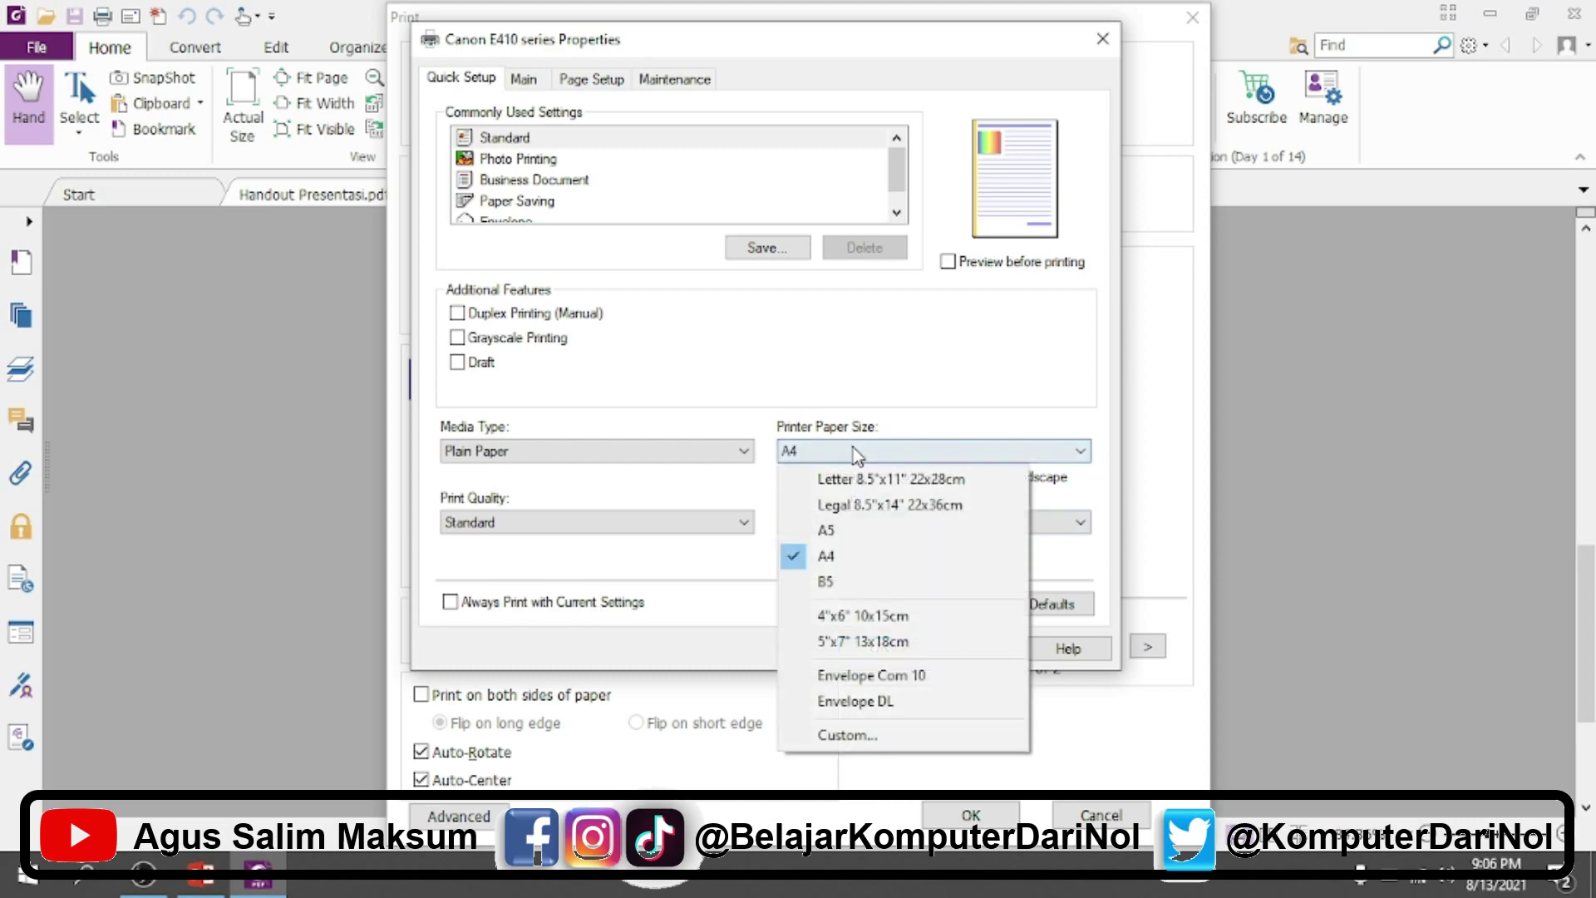
{"action": "left_click", "coordinate": [840, 504]}
{"action": "key", "text": "Return"}
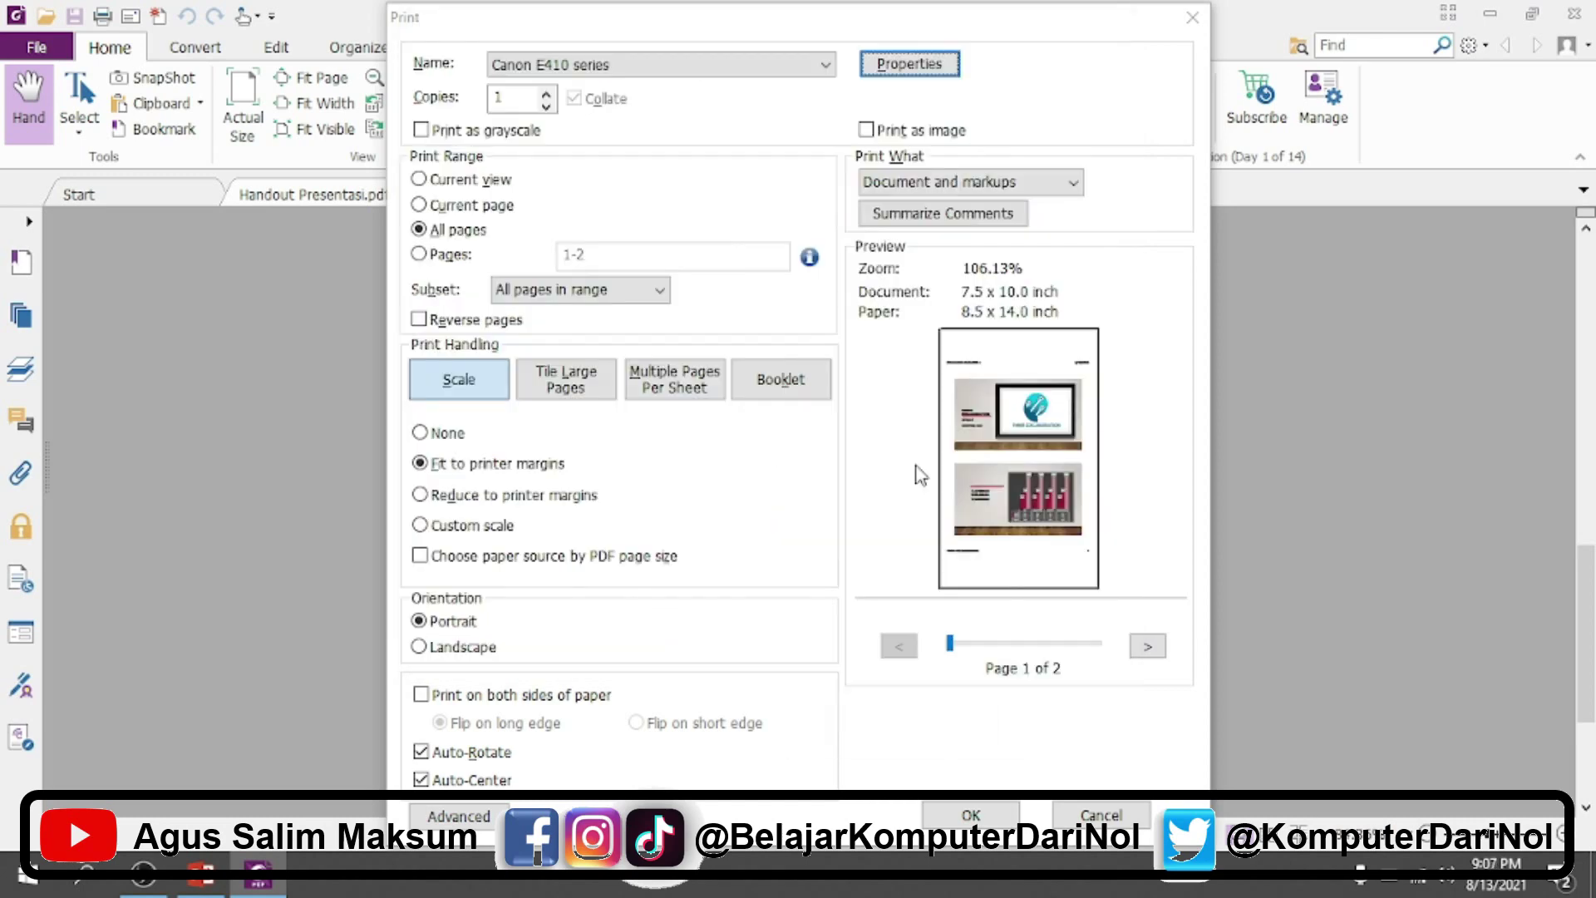
Turn on Print as grayscale and preview handout pages 2 and 1 in black and white
{"action": "left_click", "coordinate": [422, 131]}
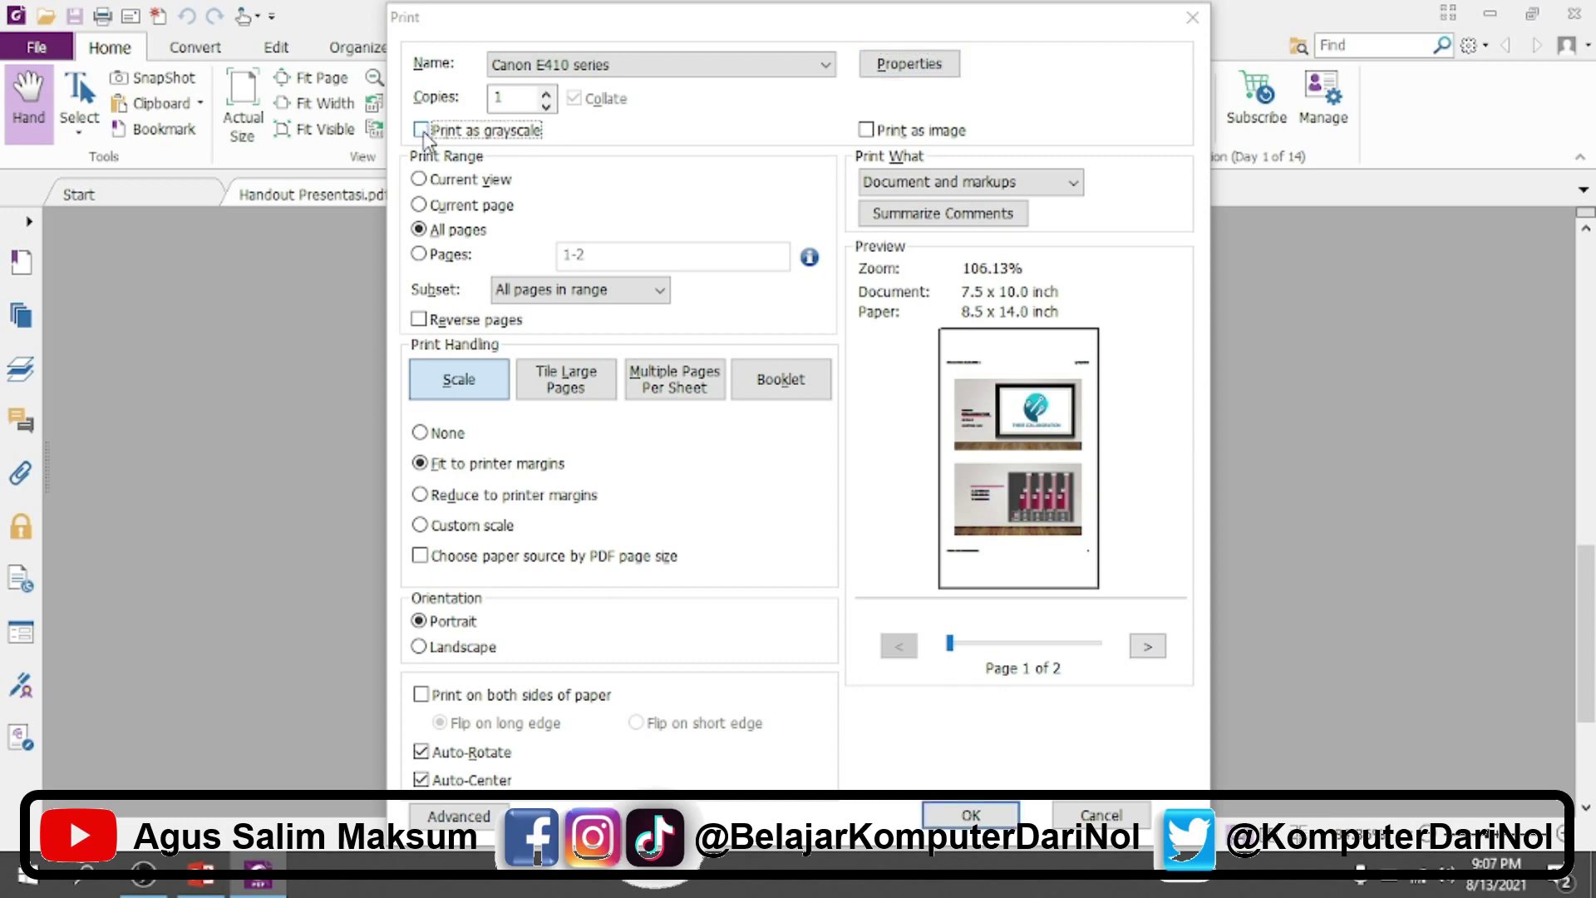
{"action": "left_click", "coordinate": [422, 131]}
{"action": "left_click", "coordinate": [1148, 647]}
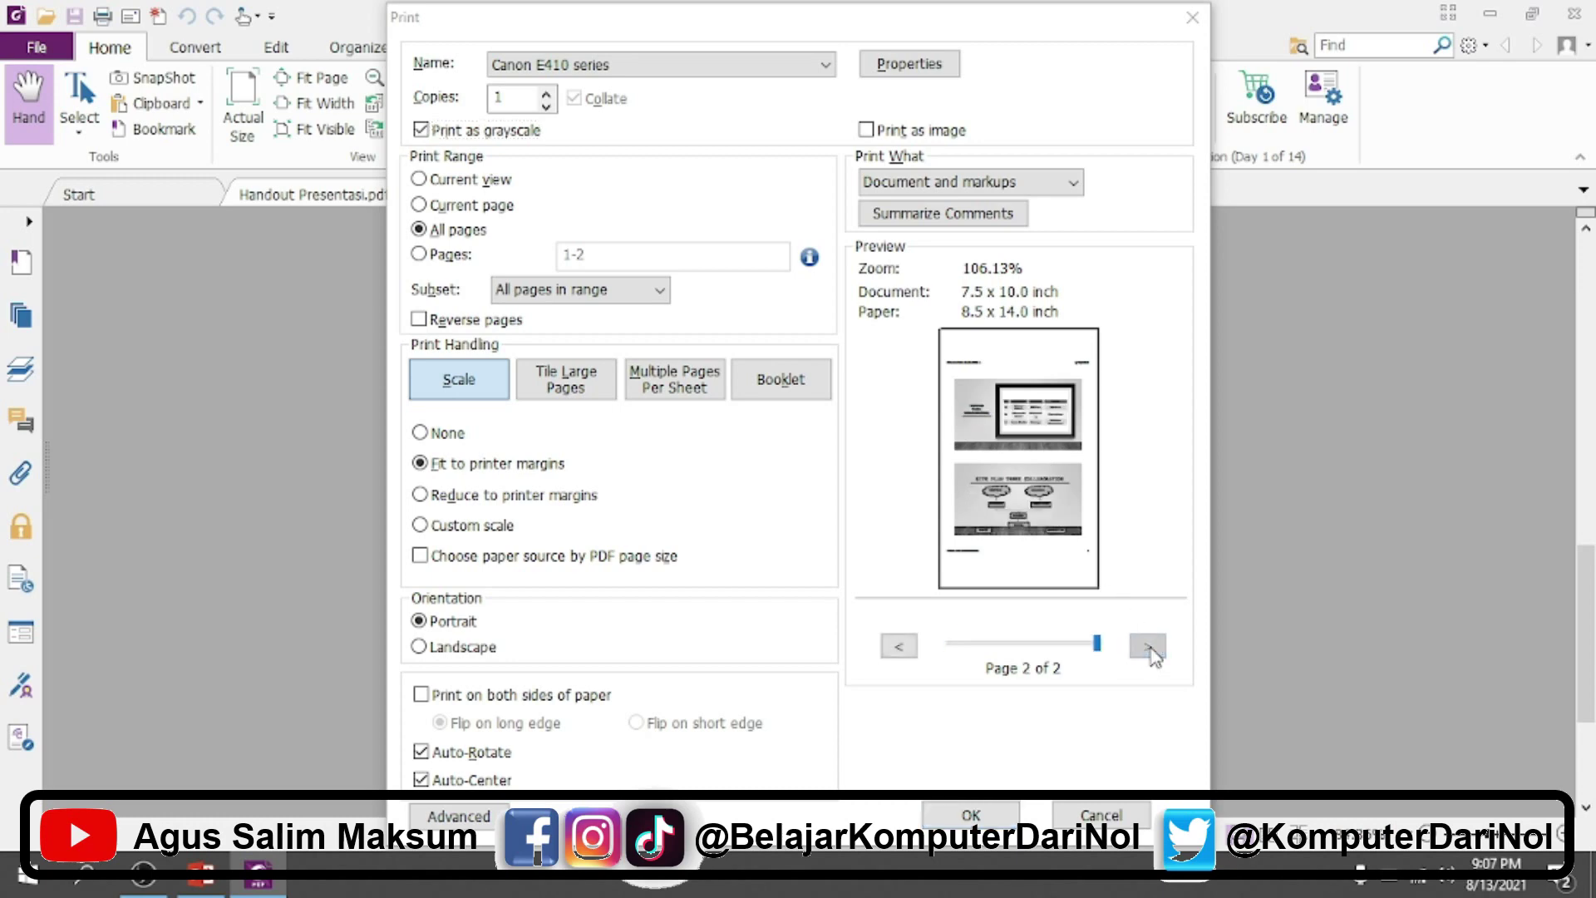
{"action": "left_click", "coordinate": [902, 647]}
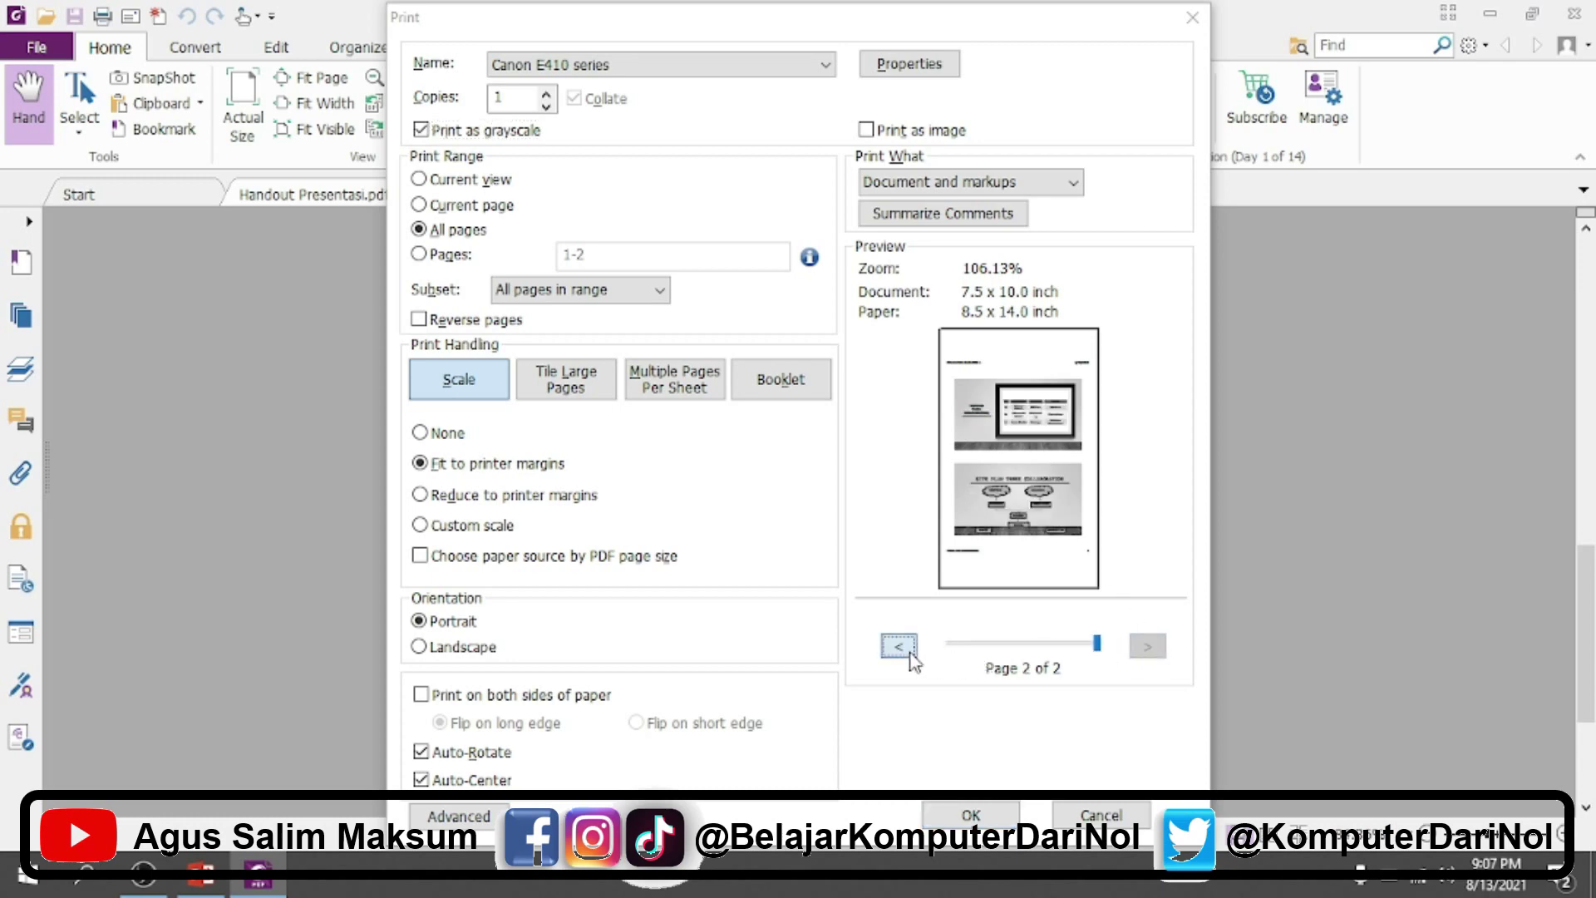